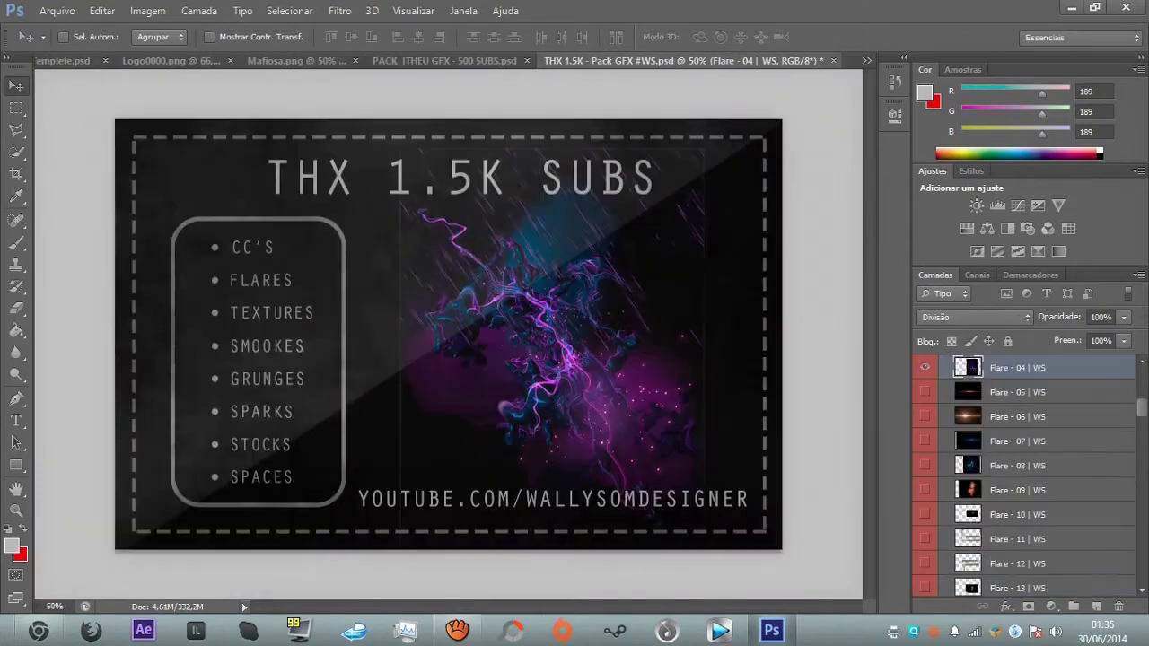
- Preview the CC colour-correction groups of the THX 1.5K pack by toggling their visibility, and select CC - 03 | WS
{"action": "left_click", "coordinate": [925, 384]}
{"action": "left_click", "coordinate": [925, 442]}
{"action": "left_click", "coordinate": [1014, 423]}
{"action": "left_click", "coordinate": [925, 443]}
{"action": "left_click", "coordinate": [925, 461]}
{"action": "left_click", "coordinate": [925, 462]}
{"action": "left_click", "coordinate": [925, 501]}
{"action": "left_click", "coordinate": [925, 501]}
{"action": "left_click", "coordinate": [925, 540]}
{"action": "left_click", "coordinate": [924, 540]}
{"action": "left_click", "coordinate": [925, 560]}
{"action": "left_click", "coordinate": [925, 559]}
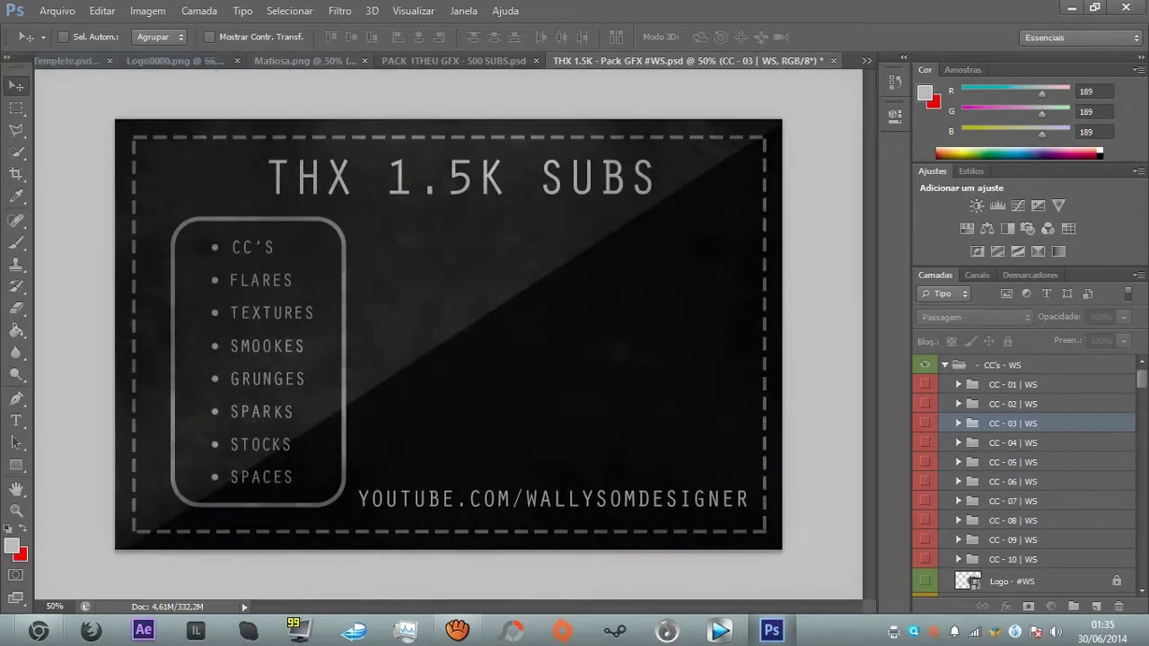
- Copy the CC - 03 | WS group into Banner Templete.psd and hide its Curves 1 and Color Fill 1 layers
{"action": "left_click_drag", "start_coordinate": [305, 60], "coordinate": [90, 63]}
{"action": "left_click_drag", "start_coordinate": [171, 72], "coordinate": [449, 341]}
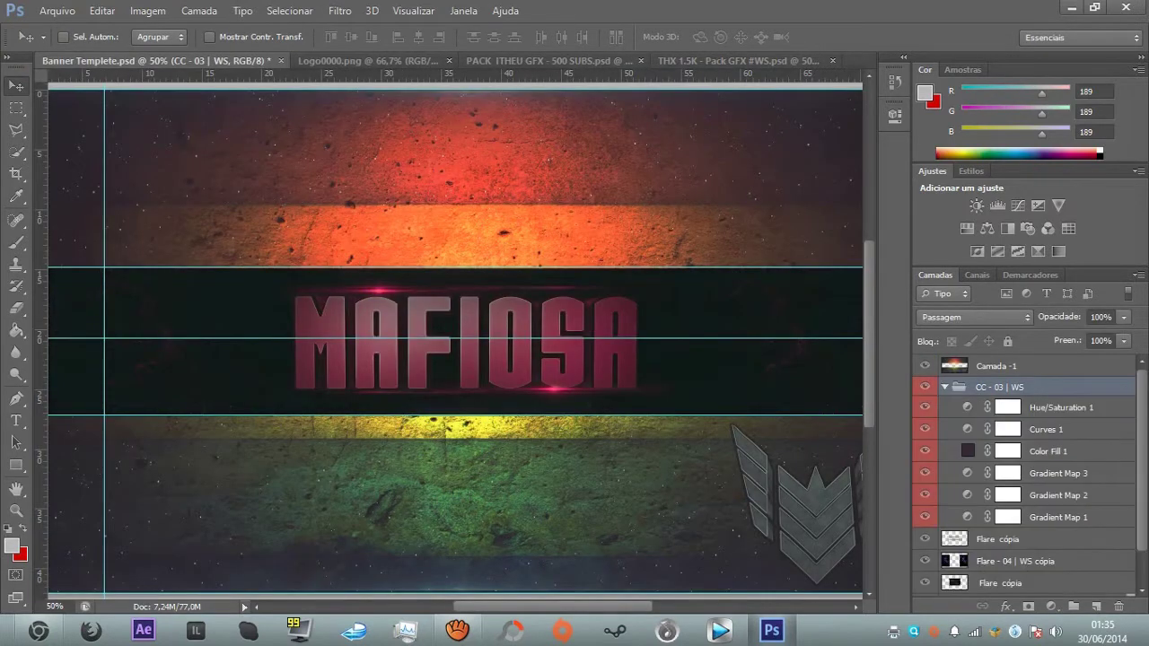
{"action": "left_click", "coordinate": [925, 430]}
{"action": "left_click", "coordinate": [924, 451]}
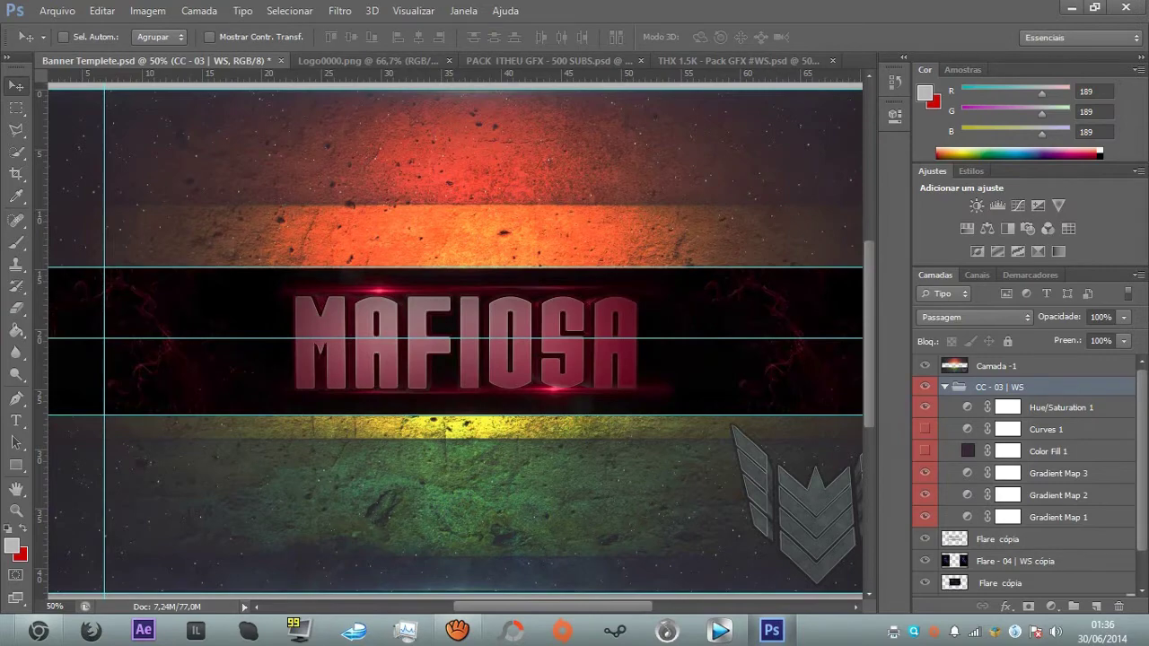
- Pick a new fill colour for the Color Fill 1 layer in the CC - 03 | WS group
{"action": "double_click", "coordinate": [968, 451]}
{"action": "left_click", "coordinate": [791, 358]}
{"action": "left_click", "coordinate": [817, 341]}
{"action": "key", "text": "Return"}
{"action": "key", "text": "v"}
- Collapse the CC - 03 | WS group and set the opacity of the Flare - 04 | WS copy to 67%
{"action": "left_click", "coordinate": [945, 387]}
{"action": "left_click", "coordinate": [1019, 429]}
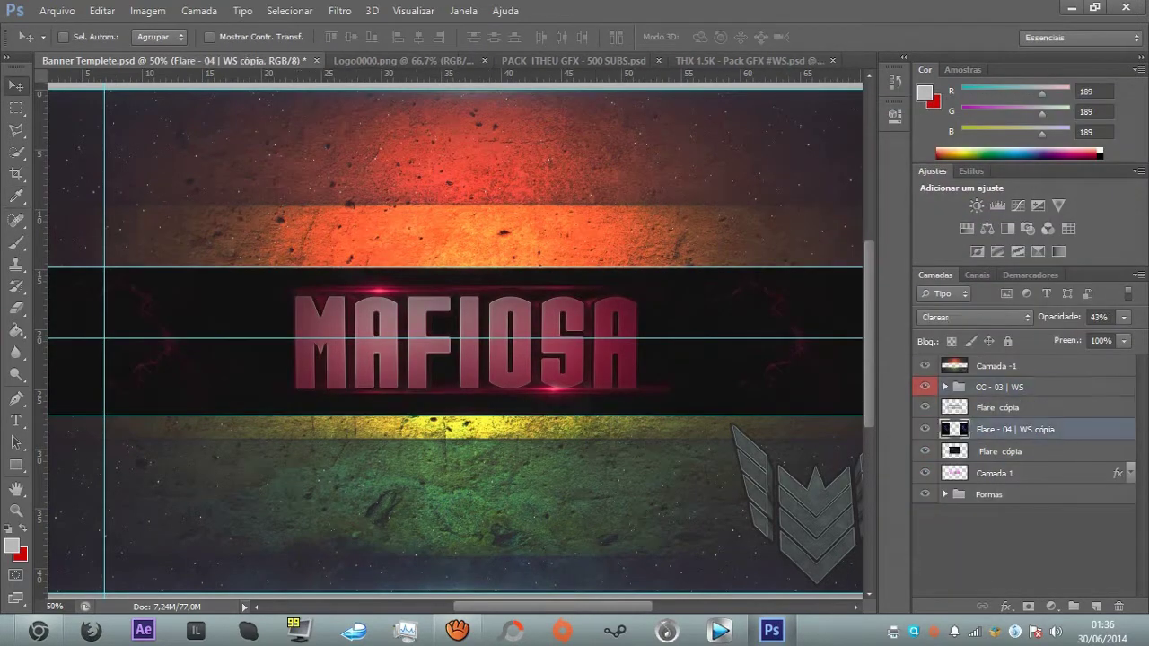
{"action": "scroll", "coordinate": [456, 341], "scroll_direction": "down", "scroll_amount": 2}
{"action": "scroll", "coordinate": [457, 341], "scroll_direction": "up", "scroll_amount": 2}
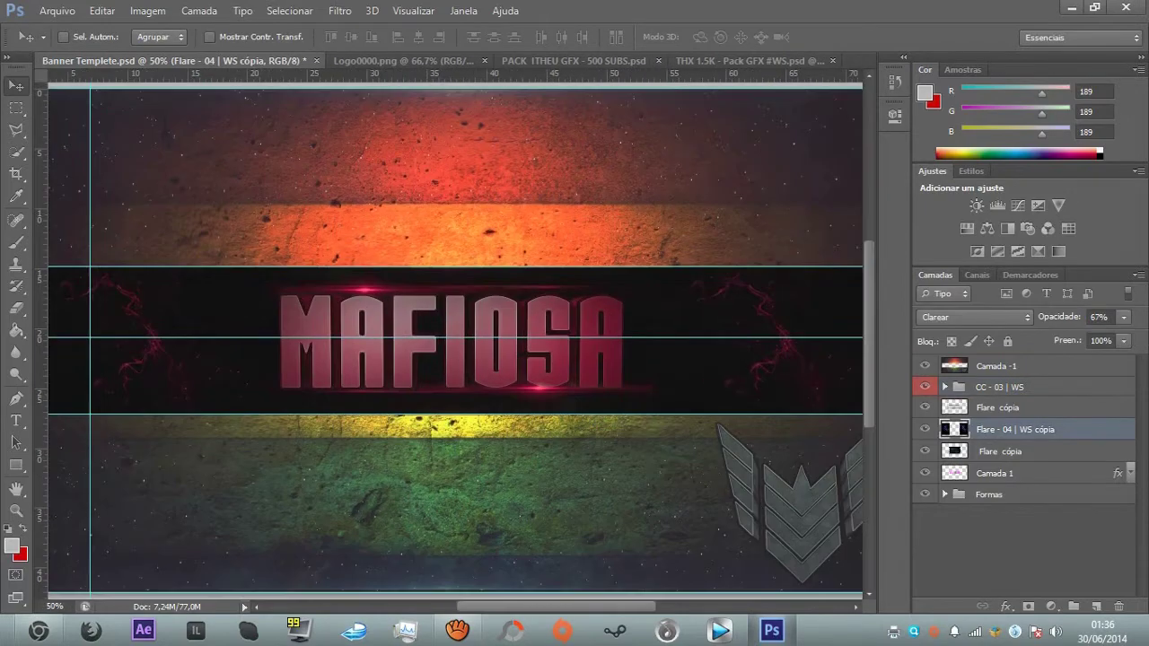
- Copy a Space layer from PACK ITHEU GFX - 500 SUBS.psd onto the left part of the banner's black band
{"action": "key", "text": "ctrl+Tab"}
{"action": "key", "text": "ctrl+Tab"}
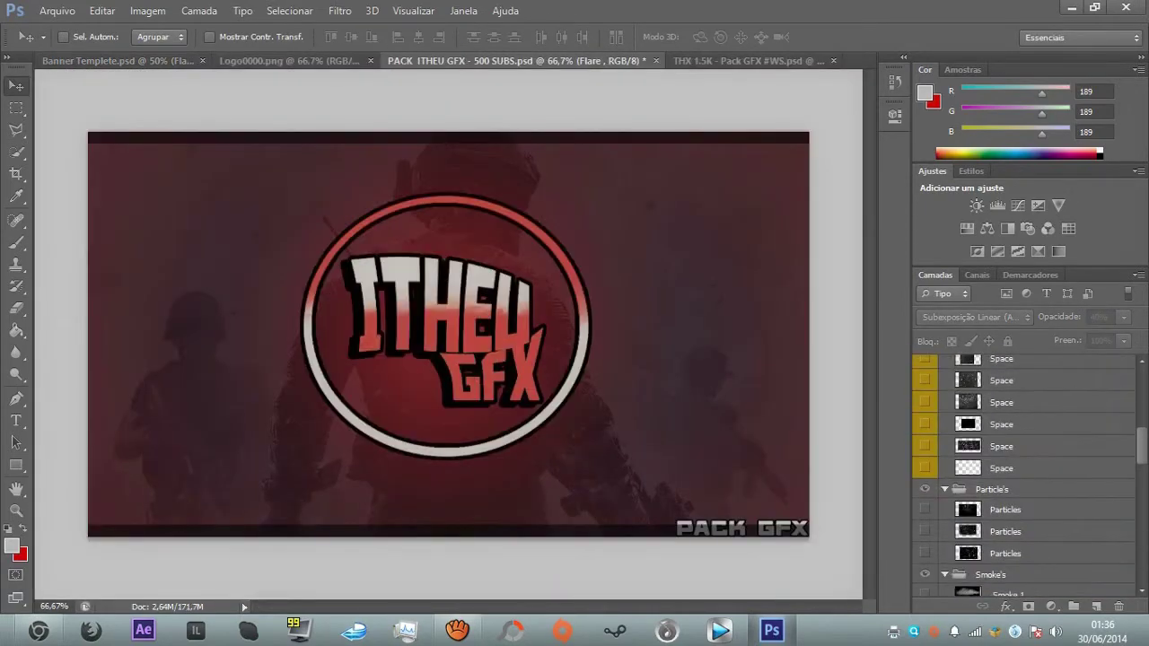
{"action": "left_click_drag", "start_coordinate": [230, 79], "coordinate": [157, 324]}
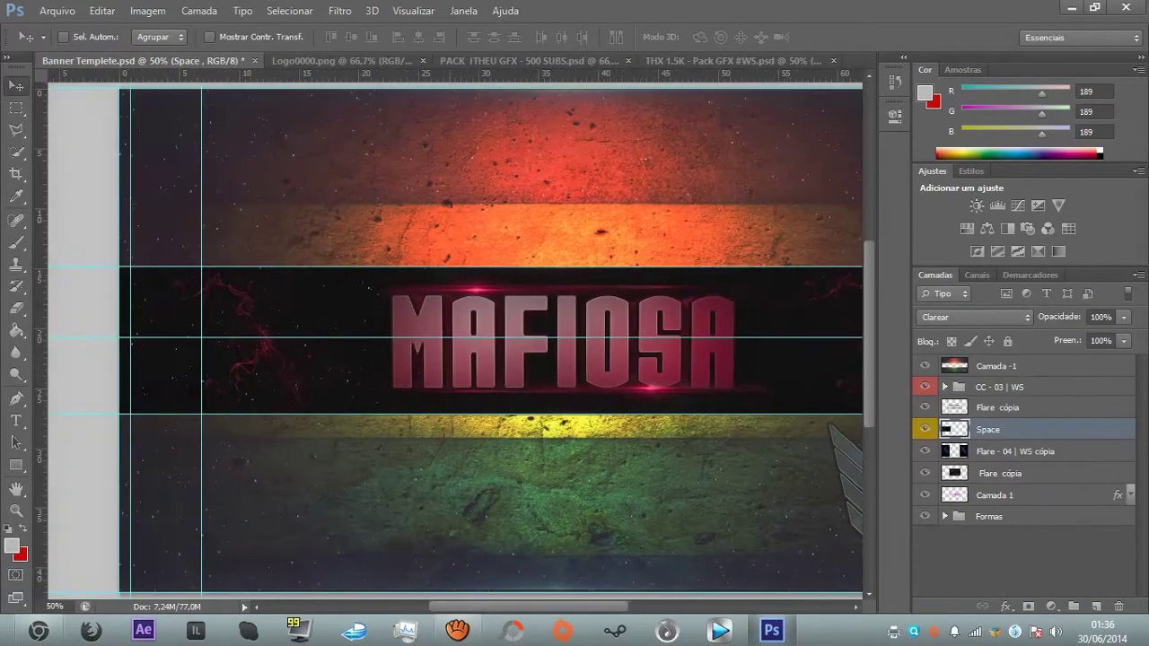
- Duplicate the Space layer twice, spread the copies across the black band and merge them into one layer
{"action": "key", "text": "ctrl+j"}
{"action": "key", "text": "ctrl+j"}
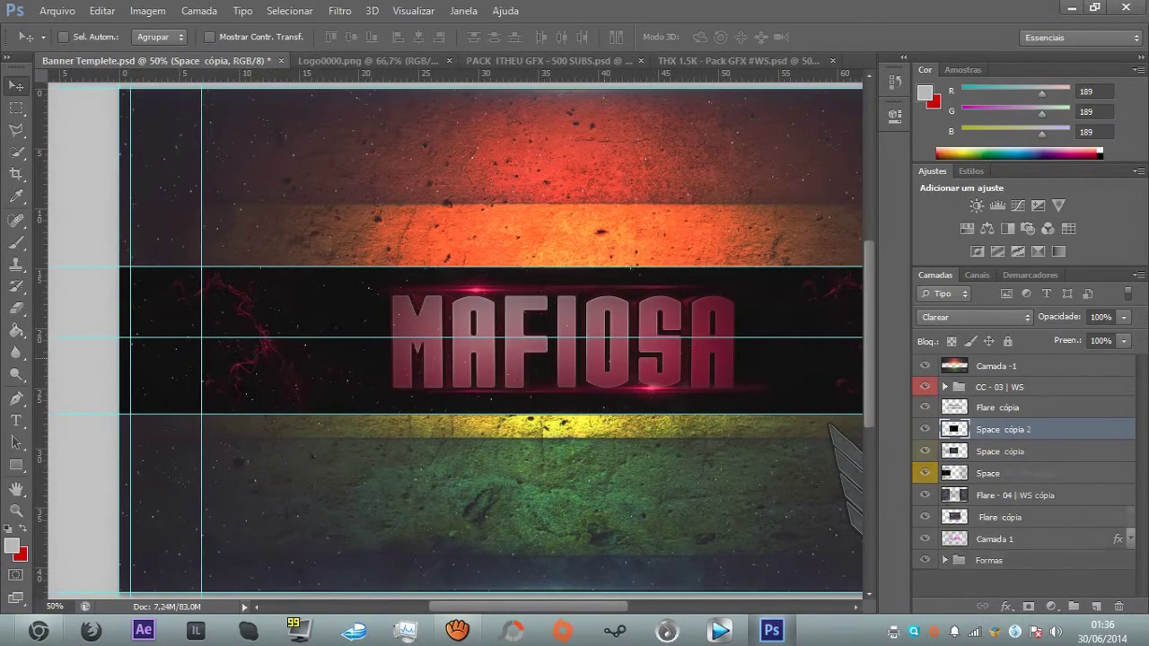
{"action": "scroll", "coordinate": [456, 341], "scroll_direction": "right", "scroll_amount": 2}
{"action": "left_click_drag", "start_coordinate": [335, 325], "coordinate": [690, 325]}
{"action": "key", "text": "ctrl+e"}
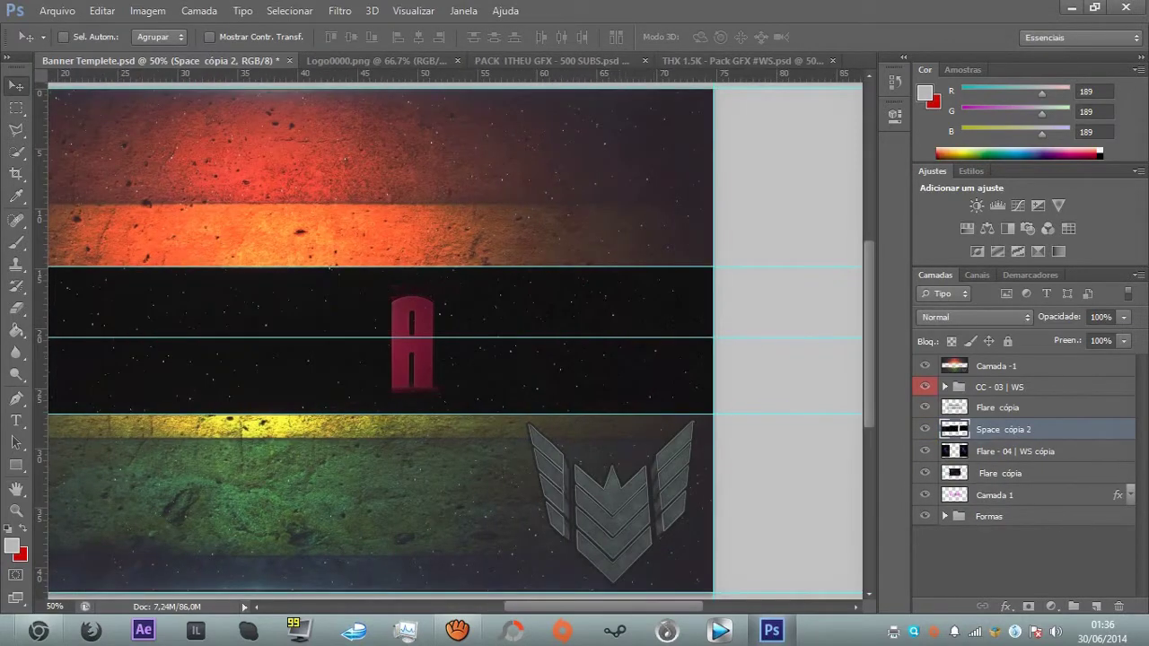
- Set the merged Space layer to Clarear and erase its stars over the MAFIOSA text with a 319 px eraser at 25% opacity
{"action": "scroll", "coordinate": [449, 341], "scroll_direction": "left", "scroll_amount": 4}
{"action": "key", "text": "e"}
{"action": "right_click", "coordinate": [293, 345]}
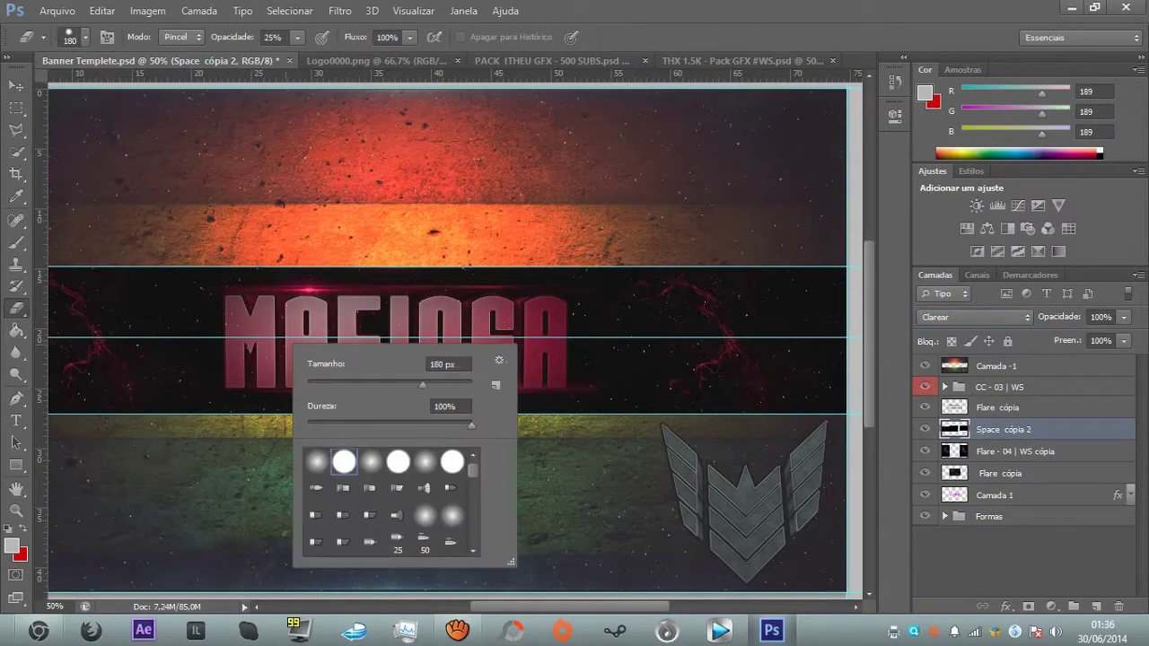
{"action": "key", "text": "Return"}
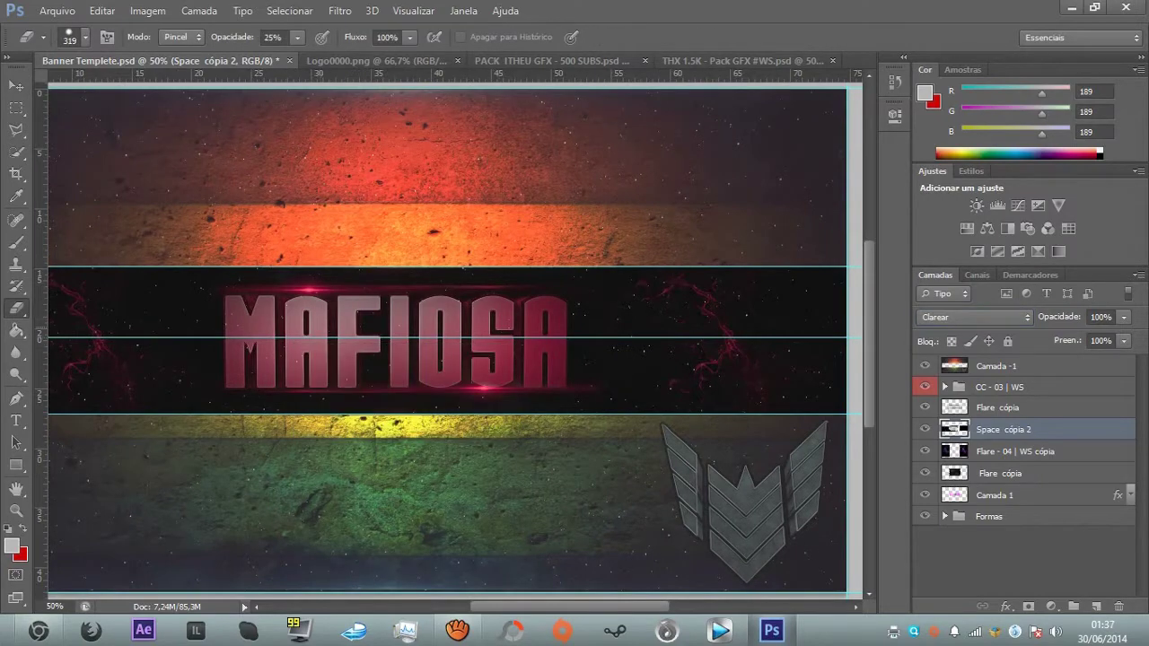
- Add a Preto, Branco gradient map above the CC - 03 | WS group, in Luz Indireta mode at 71% opacity
{"action": "left_click", "coordinate": [997, 387]}
{"action": "left_click", "coordinate": [1038, 252]}
{"action": "left_click", "coordinate": [975, 317]}
{"action": "left_click", "coordinate": [988, 290]}
{"action": "left_click", "coordinate": [745, 159]}
{"action": "left_click", "coordinate": [844, 116]}
{"action": "left_click", "coordinate": [790, 117]}
{"action": "left_click", "coordinate": [736, 117]}
{"action": "left_click", "coordinate": [763, 116]}
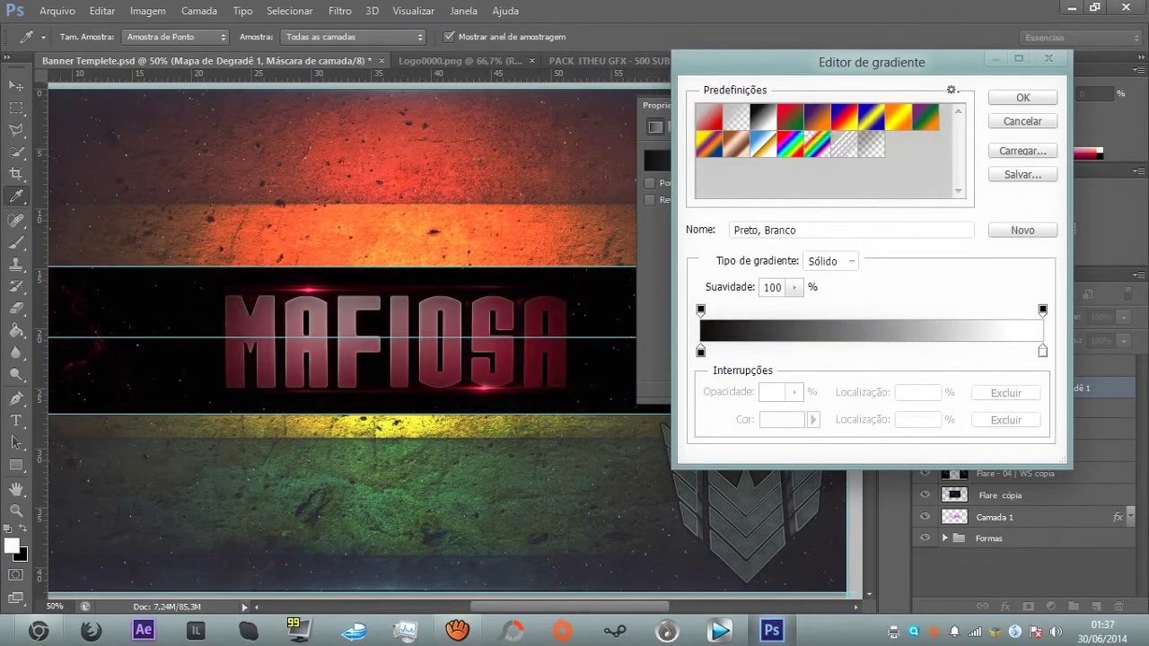
{"action": "key", "text": "Return"}
{"action": "key", "text": "v"}
{"action": "scroll", "coordinate": [455, 341], "scroll_direction": "left", "scroll_amount": 3}
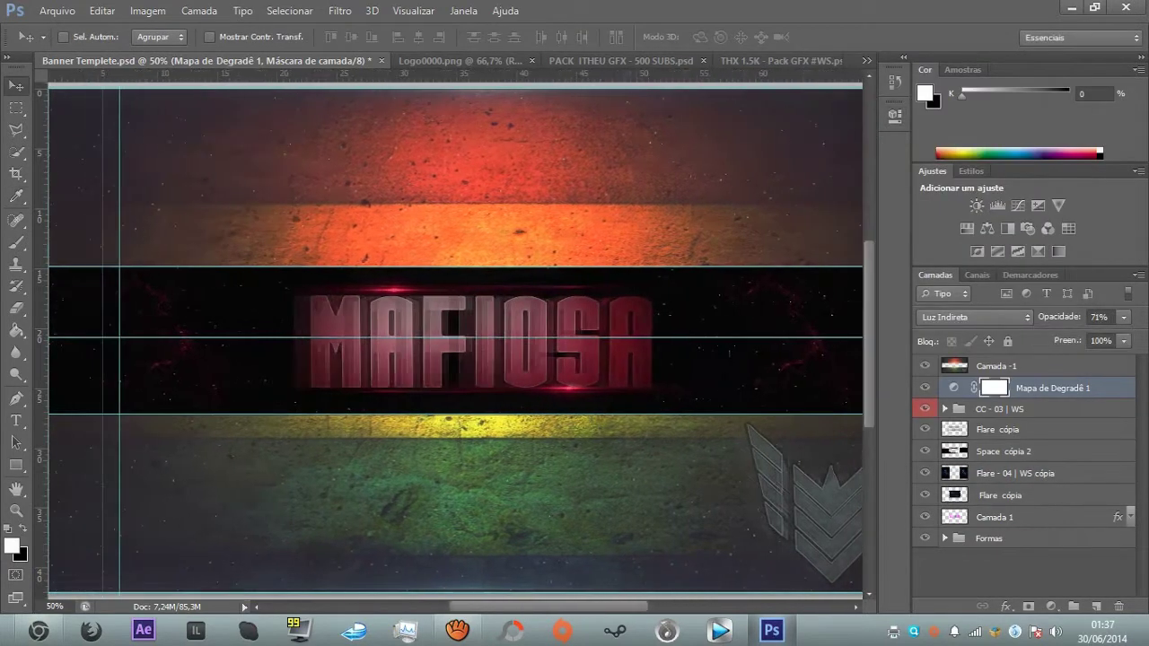
{"action": "left_click", "coordinate": [1041, 495]}
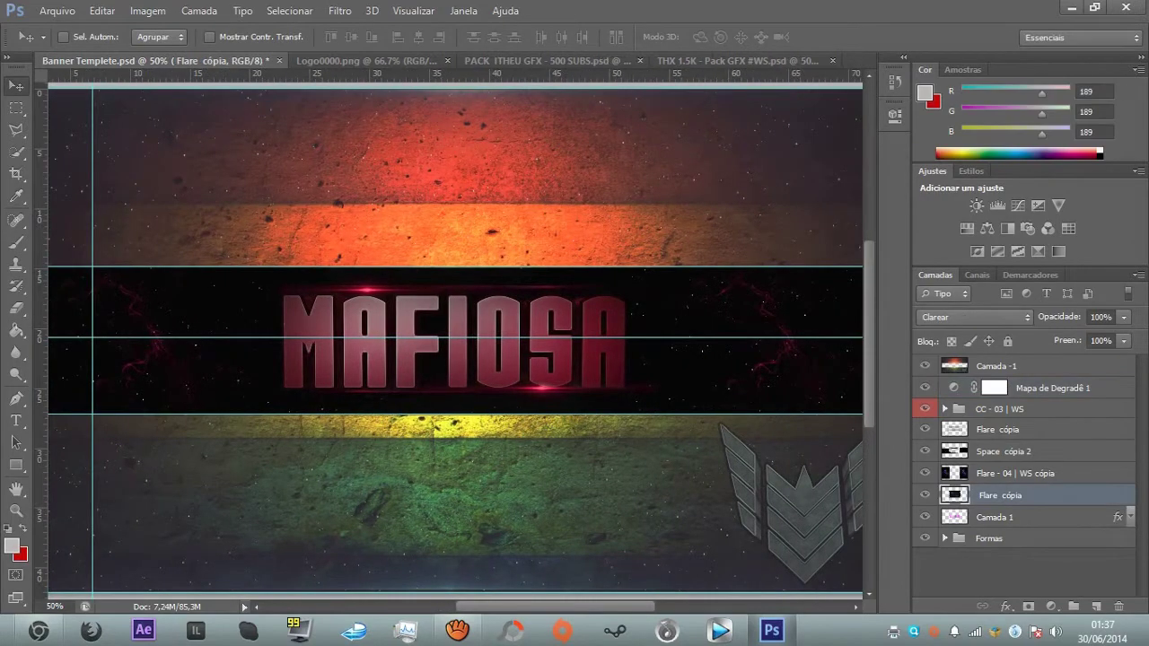
{"action": "left_click", "coordinate": [997, 451]}
{"action": "left_click", "coordinate": [340, 10]}
{"action": "mouse_move", "coordinate": [431, 185]}
{"action": "left_click", "coordinate": [628, 379]}
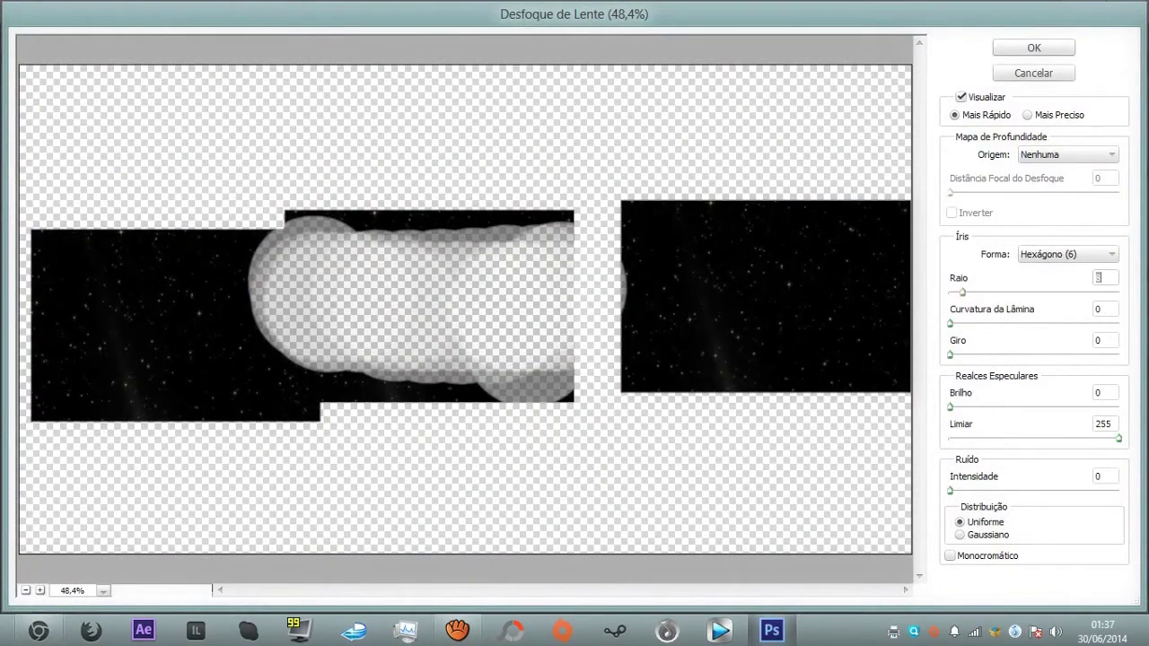
{"action": "key", "text": "Escape"}
- Move the merged Space layer one position up, above the adjacent Flare copy
{"action": "key", "text": "ctrl+bracketright"}
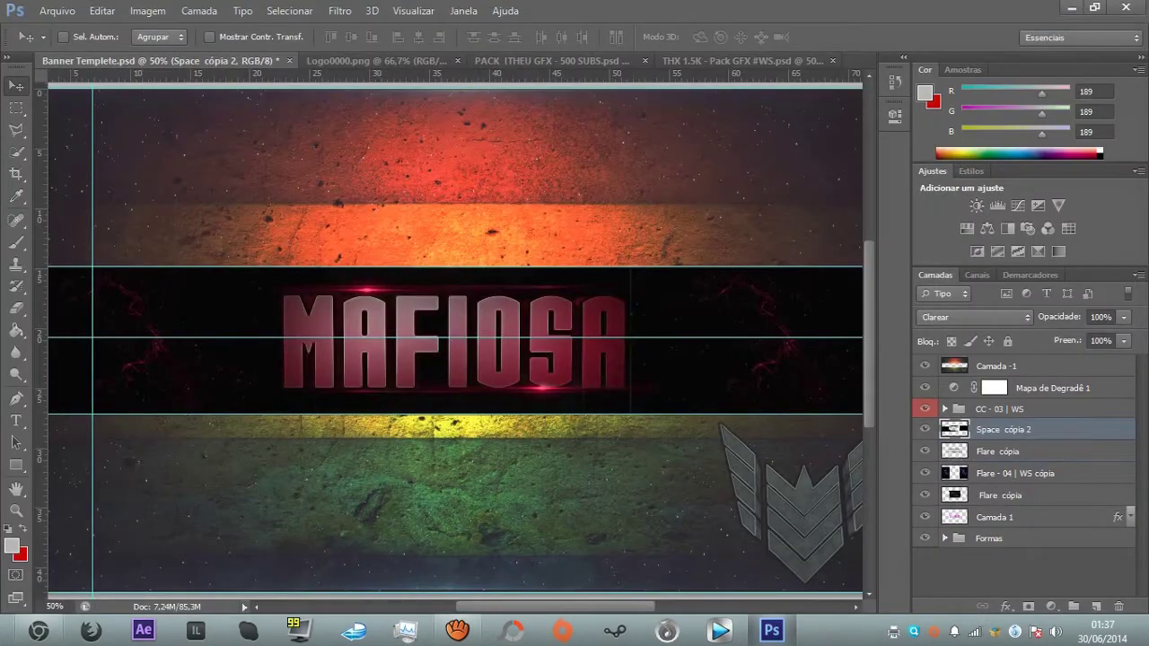
- Try stacking four duplicates of the merged Space layer, and delete them
{"action": "key", "text": "ctrl+j"}
{"action": "key", "text": "ctrl+j"}
{"action": "key", "text": "ctrl+j"}
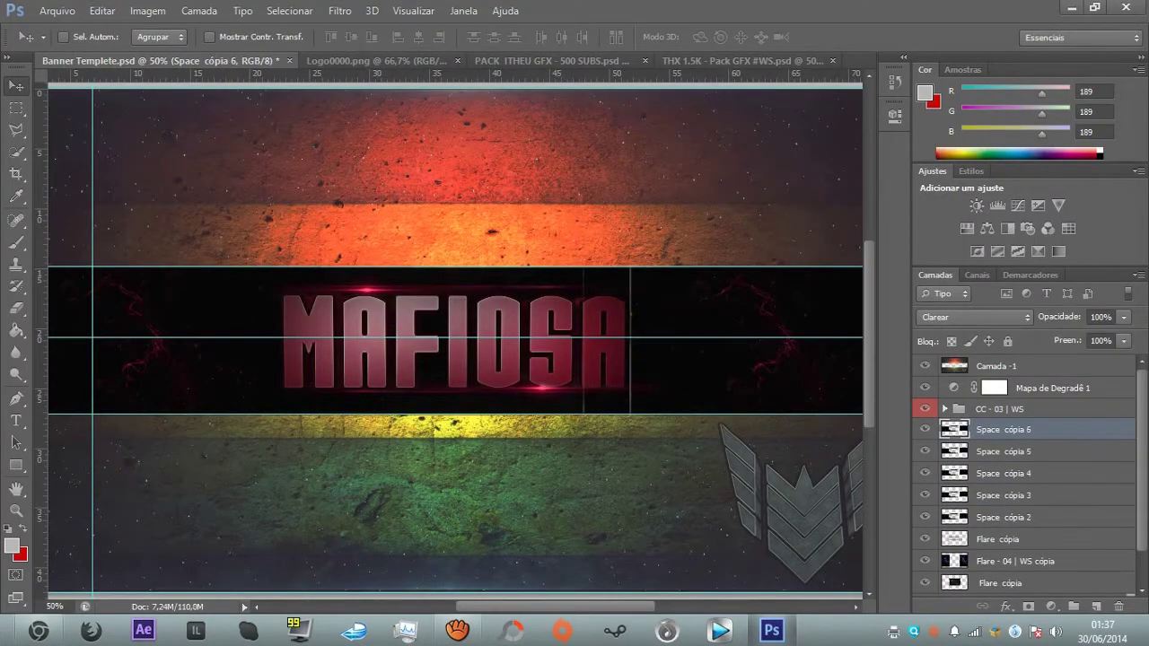
{"action": "key", "text": "Delete"}
{"action": "key", "text": "Delete"}
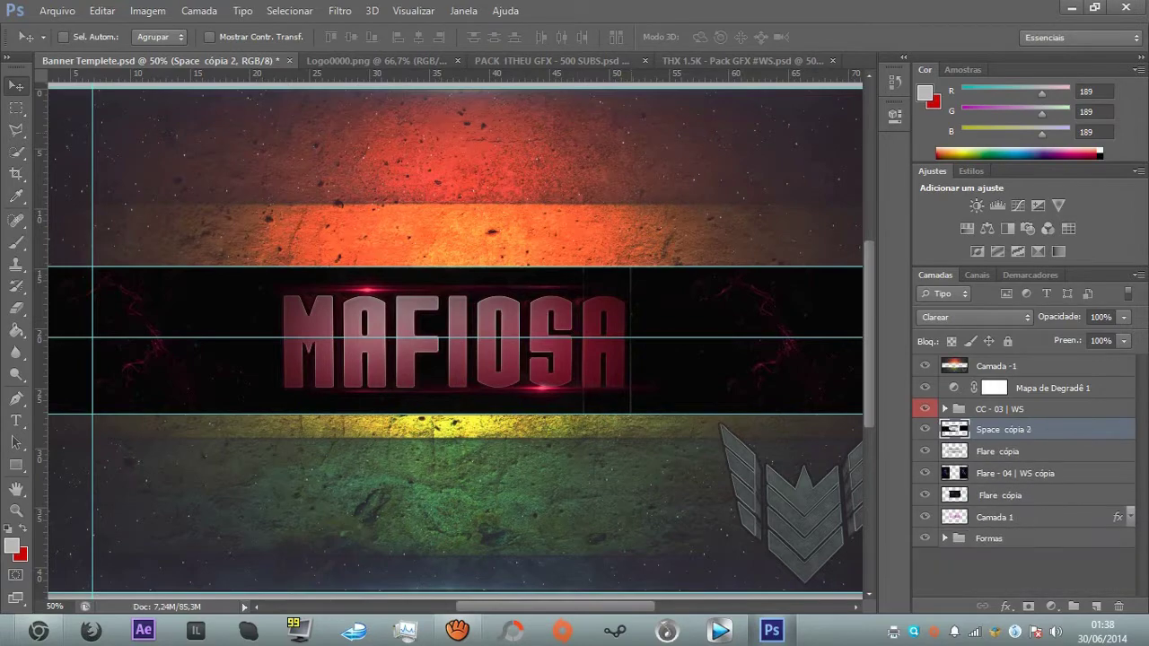
- Erase the visible vertical edges of the merged Space layer around the final letters of MAFIOSA
{"action": "key", "text": "e"}
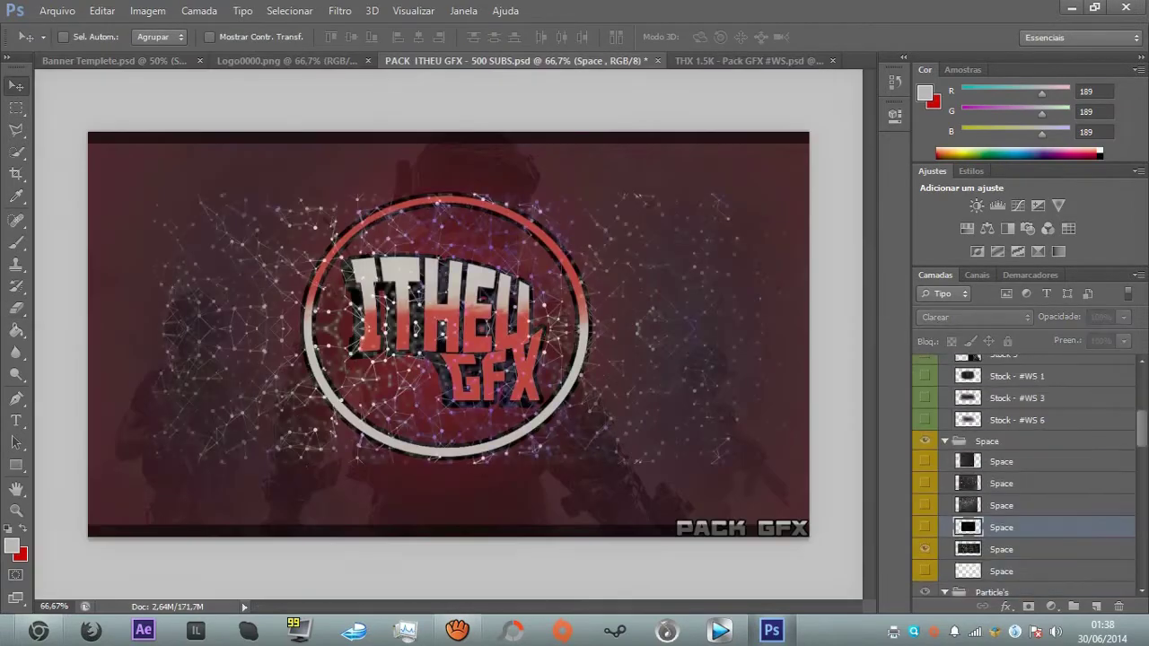
- Try the Smoke 8 layer from PACK ITHEU GFX - 500 SUBS.psd in the banner, and delete it
{"action": "left_click", "coordinate": [925, 442]}
{"action": "scroll", "coordinate": [1024, 476], "scroll_direction": "down", "scroll_amount": 3}
{"action": "left_click", "coordinate": [925, 472]}
{"action": "left_click", "coordinate": [1006, 472]}
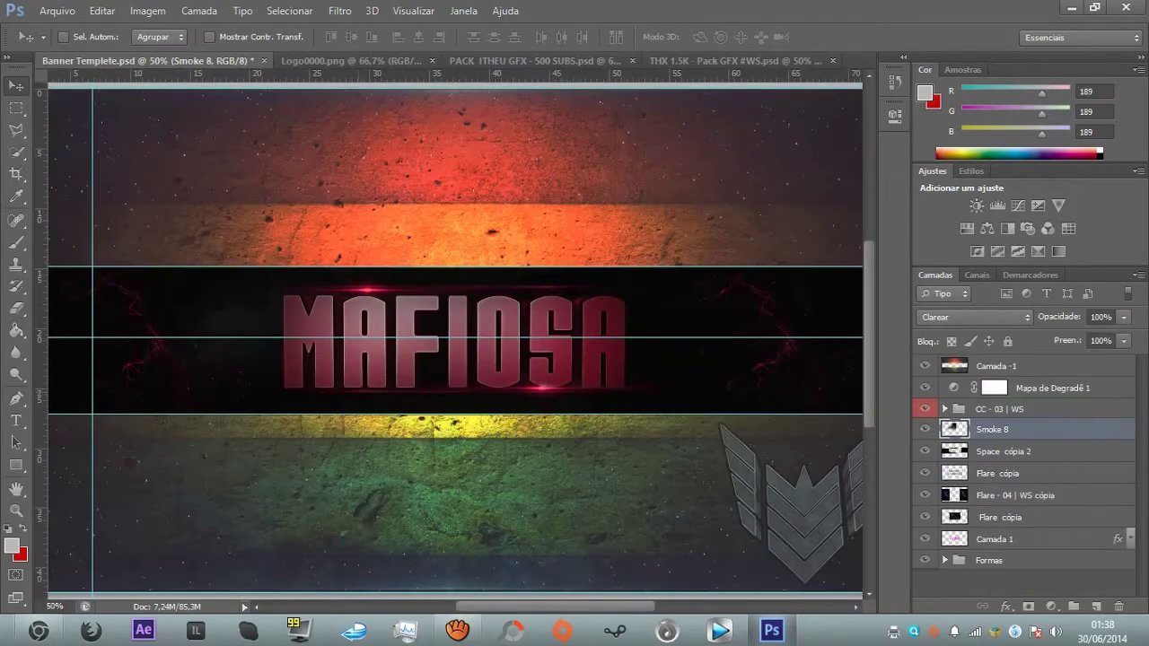
{"action": "key", "text": "Delete"}
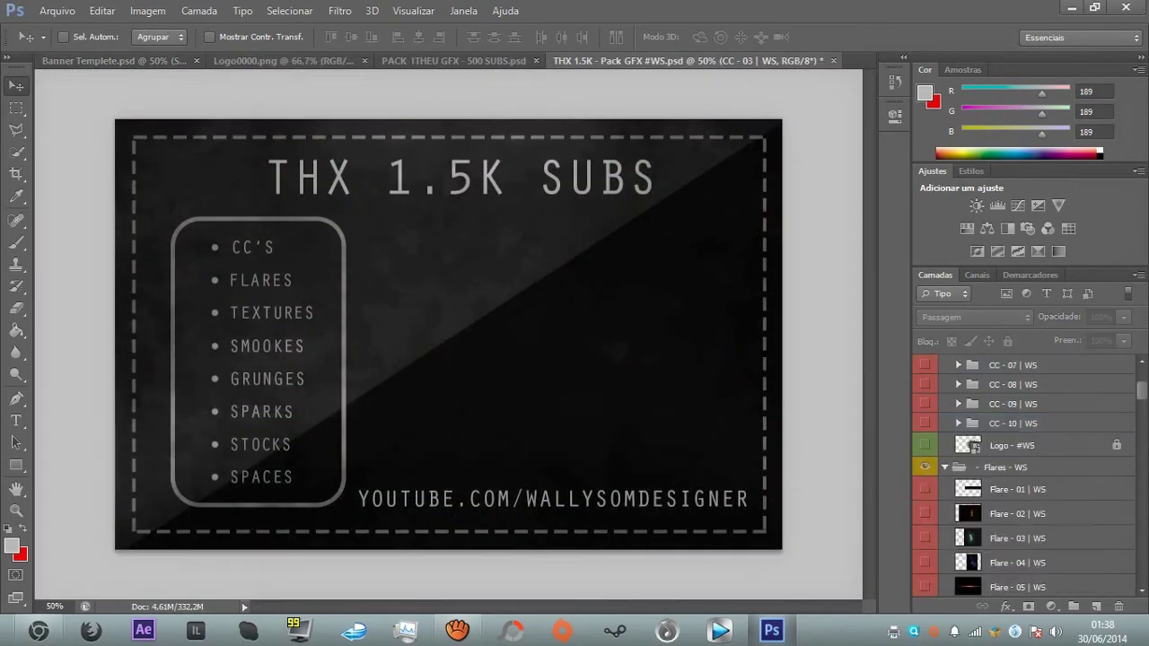
- Examine the flares, textures, grunges and sparks of the THX 1.5K pack, previewing individual layers such as Spark - 03 | WS
{"action": "scroll", "coordinate": [1024, 494], "scroll_direction": "down", "scroll_amount": 1}
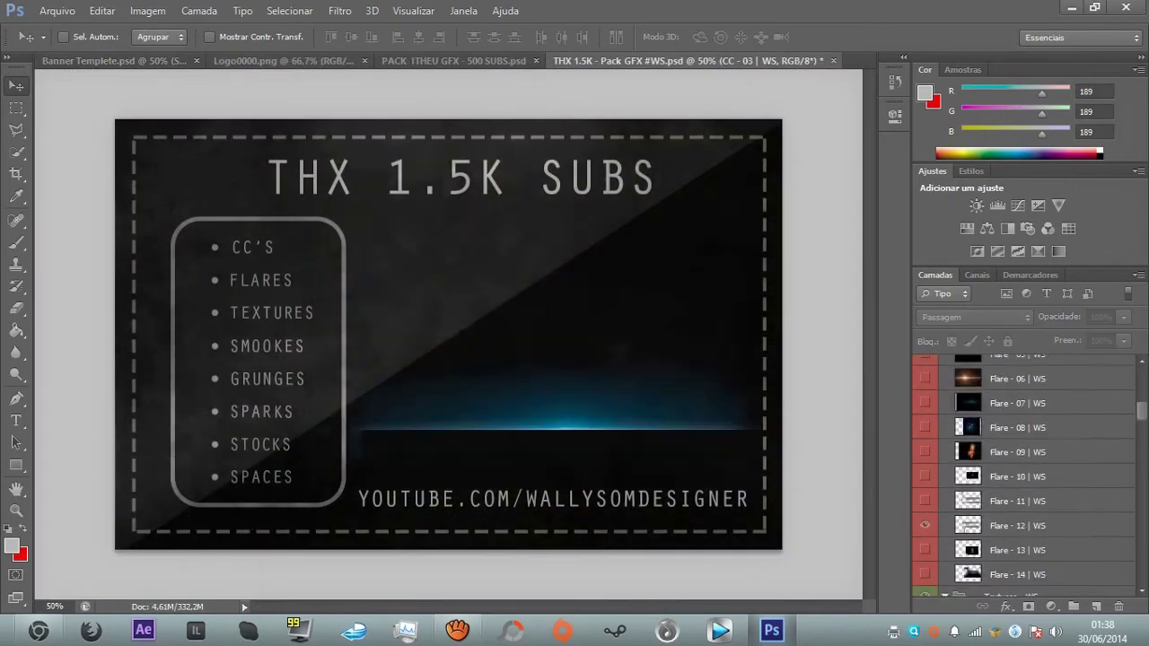
{"action": "scroll", "coordinate": [1023, 476], "scroll_direction": "down", "scroll_amount": 2}
{"action": "scroll", "coordinate": [1023, 476], "scroll_direction": "down", "scroll_amount": 5}
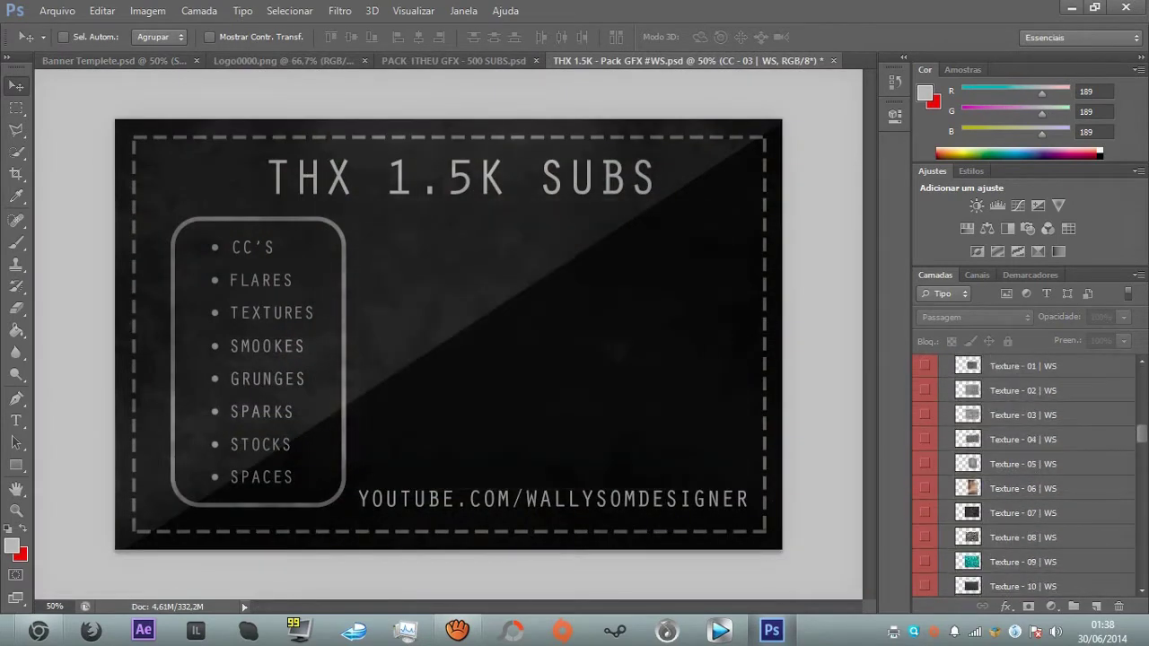
{"action": "scroll", "coordinate": [1024, 476], "scroll_direction": "down", "scroll_amount": 4}
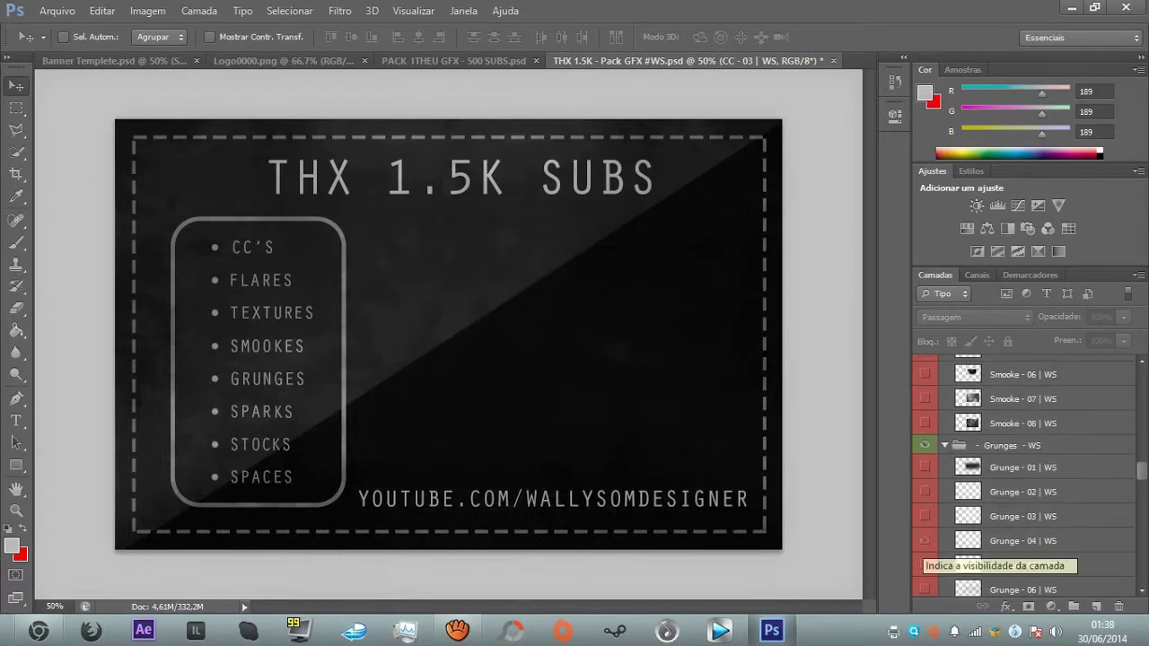
{"action": "scroll", "coordinate": [1023, 476], "scroll_direction": "down", "scroll_amount": 5}
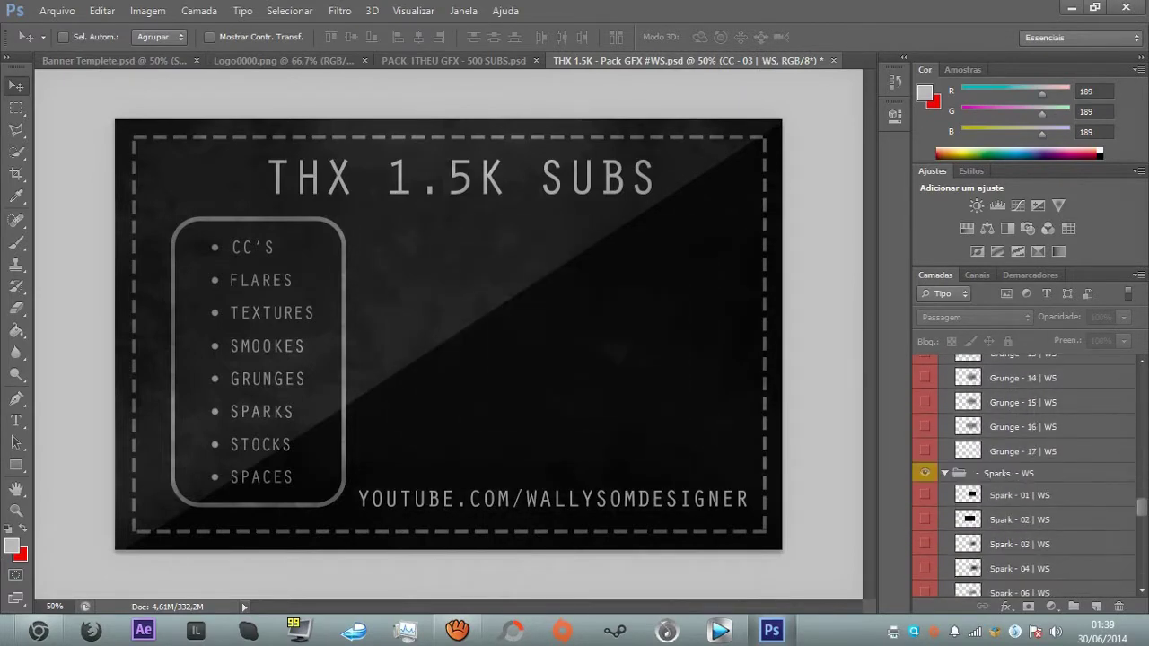
{"action": "scroll", "coordinate": [1023, 476], "scroll_direction": "down", "scroll_amount": 1}
{"action": "left_click", "coordinate": [1019, 525]}
{"action": "scroll", "coordinate": [1019, 524], "scroll_direction": "down", "scroll_amount": 1}
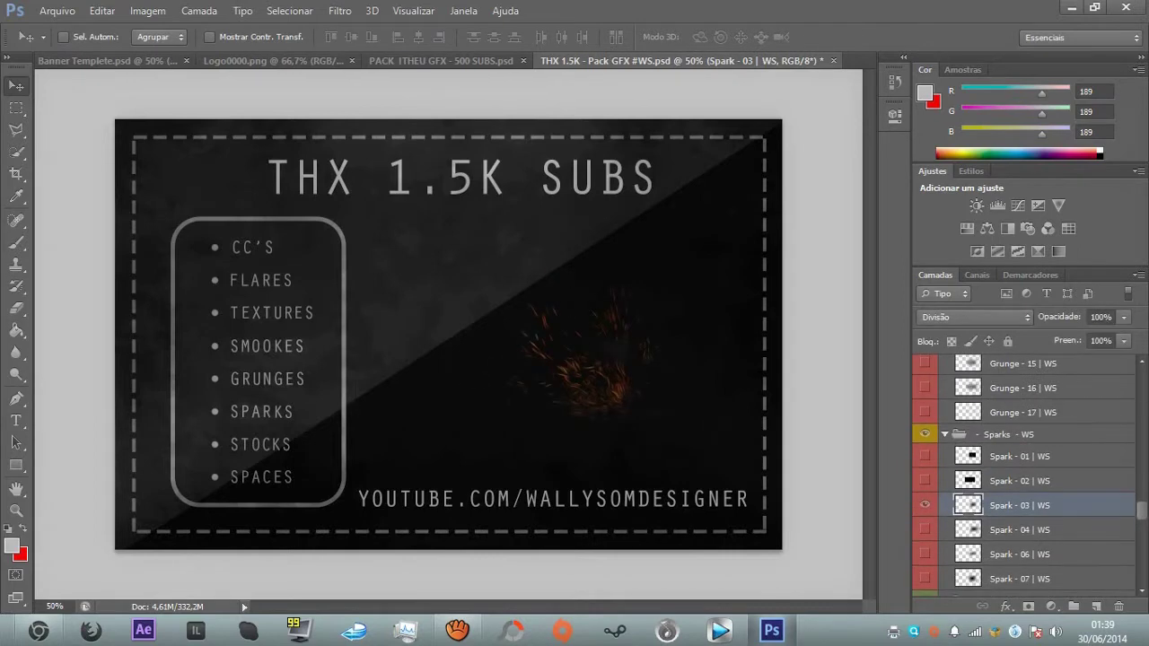
{"action": "left_click", "coordinate": [925, 505]}
- Copy the Spark - 07 | WS layer into Banner Templete.psd and duplicate it five times, spreading the copies across the MAFIOSA text
{"action": "left_click", "coordinate": [1019, 579]}
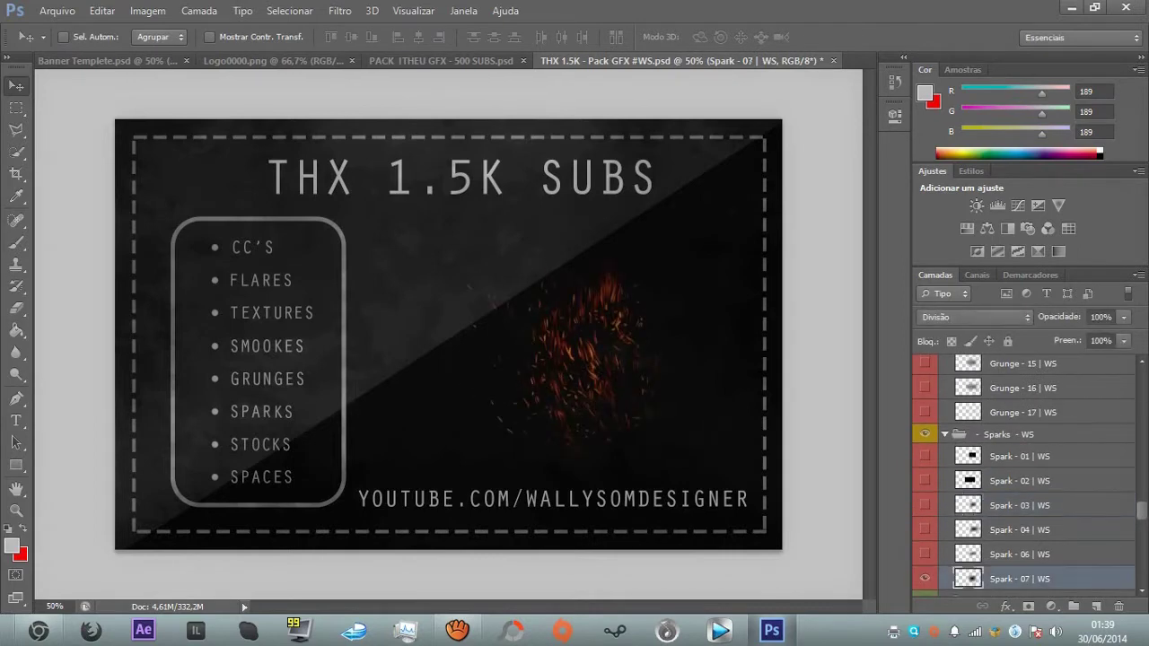
{"action": "left_click_drag", "start_coordinate": [108, 60], "coordinate": [342, 333]}
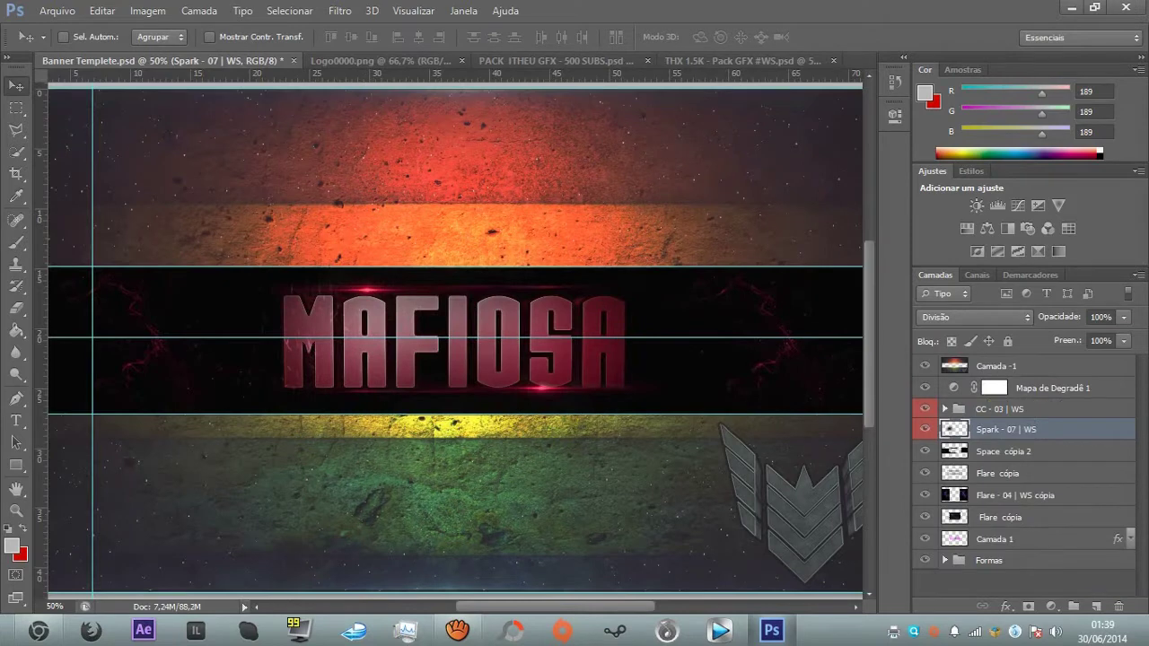
{"action": "key", "text": "ctrl+j"}
{"action": "key", "text": "ctrl+j"}
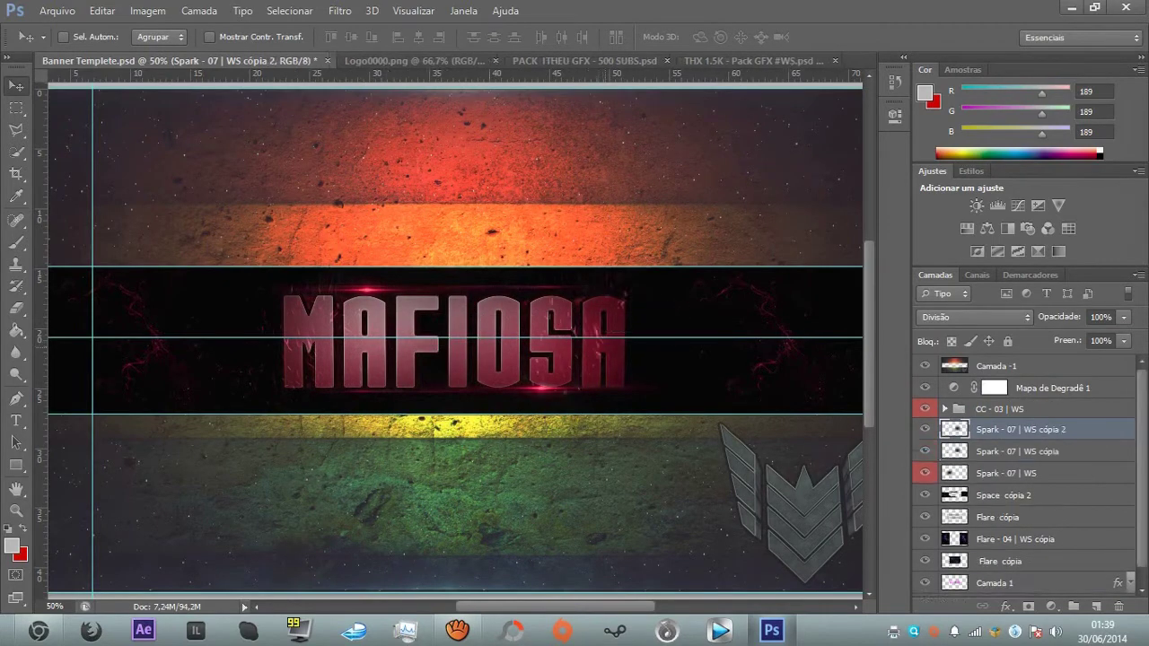
{"action": "key", "text": "ctrl+j"}
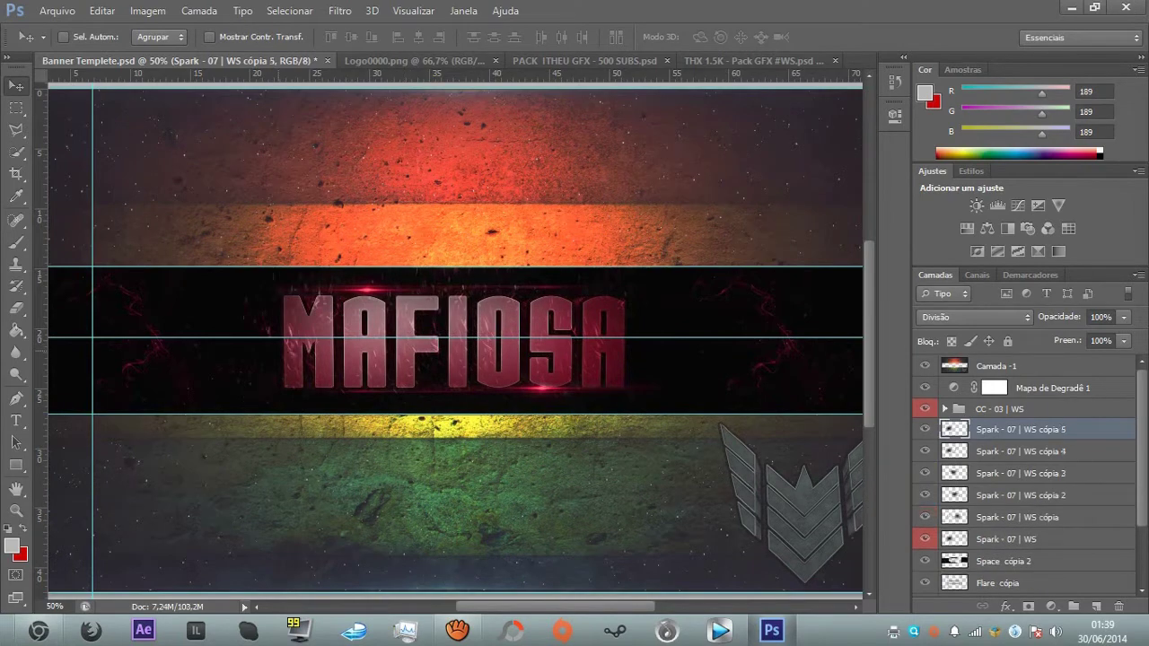
- Merge all the Spark - 07 | WS layers into one and set its blend mode to Clarear
{"action": "key", "text": "ctrl+e"}
{"action": "key", "text": "ctrl+e"}
{"action": "key", "text": "ctrl+e"}
{"action": "key", "text": "ctrl+e"}
{"action": "key", "text": "ctrl+e"}
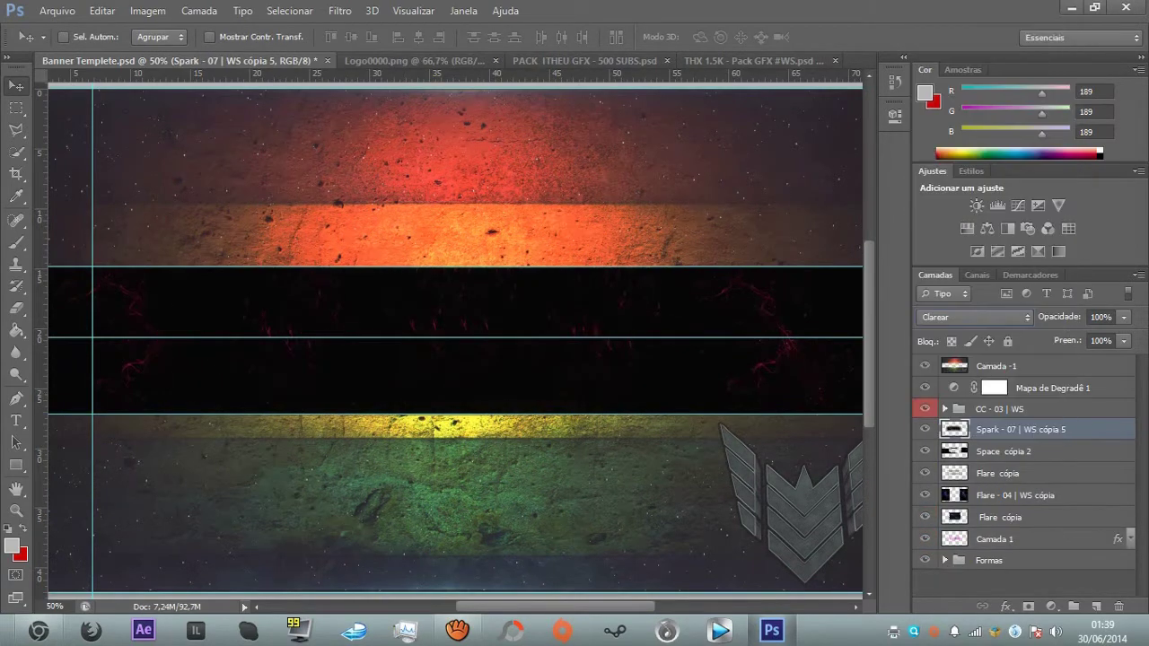
{"action": "key", "text": "shift+alt+g"}
- Erase the merged sparks over the MAFIOSA letters with a 91 px eraser at 25% opacity
{"action": "key", "text": "e"}
{"action": "right_click", "coordinate": [349, 331]}
{"action": "key", "text": "Escape"}
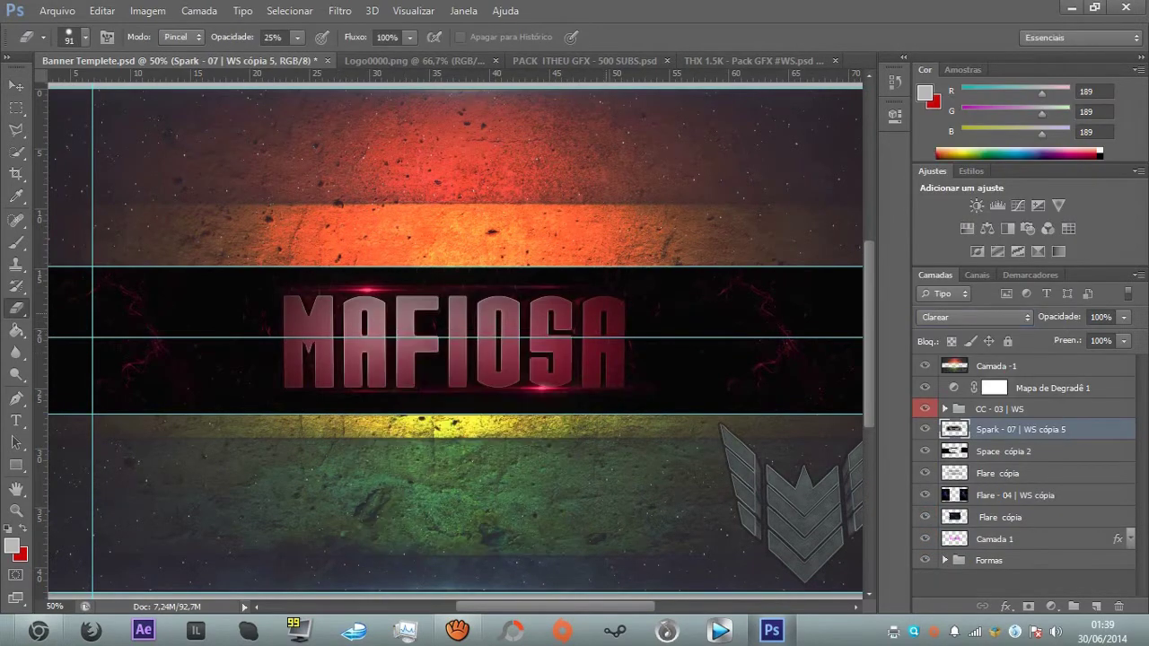
- Preview the smoke layers of PACK ITHEU GFX - 500 SUBS.psd and undo the visibility changes
{"action": "key", "text": "ctrl+minus"}
{"action": "key", "text": "ctrl+plus"}
{"action": "key", "text": "ctrl+Tab"}
{"action": "key", "text": "ctrl+Tab"}
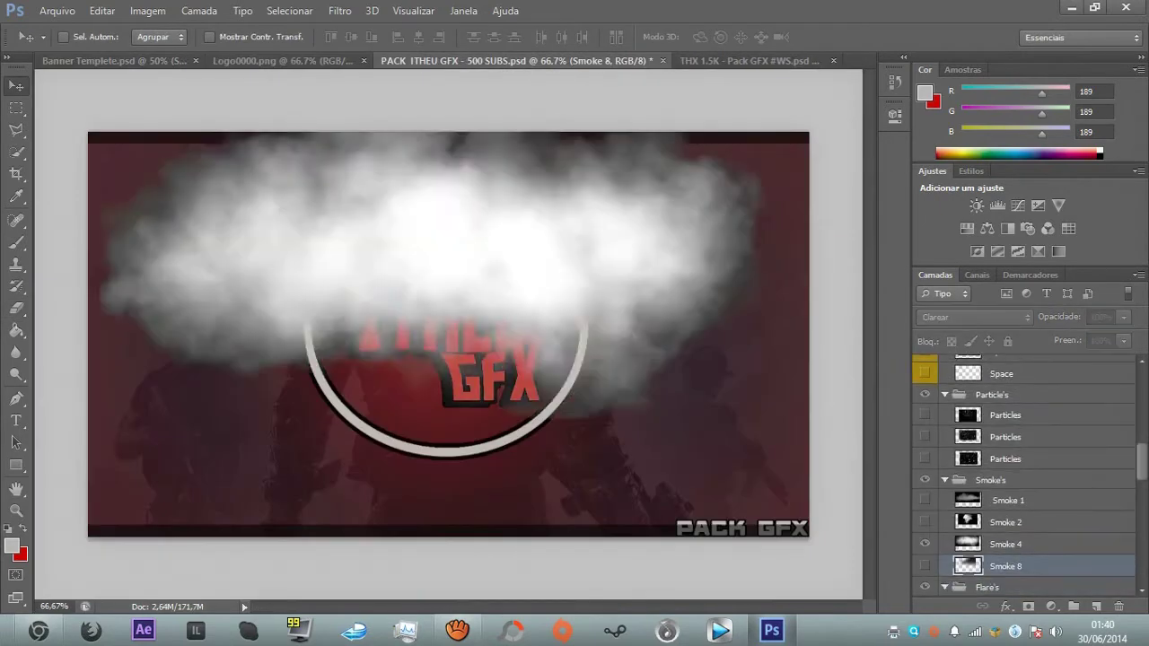
{"action": "key", "text": "ctrl+alt+z"}
{"action": "key", "text": "ctrl+alt+z"}
{"action": "key", "text": "ctrl+alt+z"}
{"action": "key", "text": "ctrl+alt+z"}
- Copy the Stock - 01 | WS layer into Banner Templete.psd and duplicate it three times, spreading the copies across the black MAFIOSA band
{"action": "key", "text": "ctrl+Tab"}
{"action": "key", "text": "ctrl+alt+z"}
{"action": "key", "text": "ctrl+alt+z"}
{"action": "key", "text": "ctrl+Tab"}
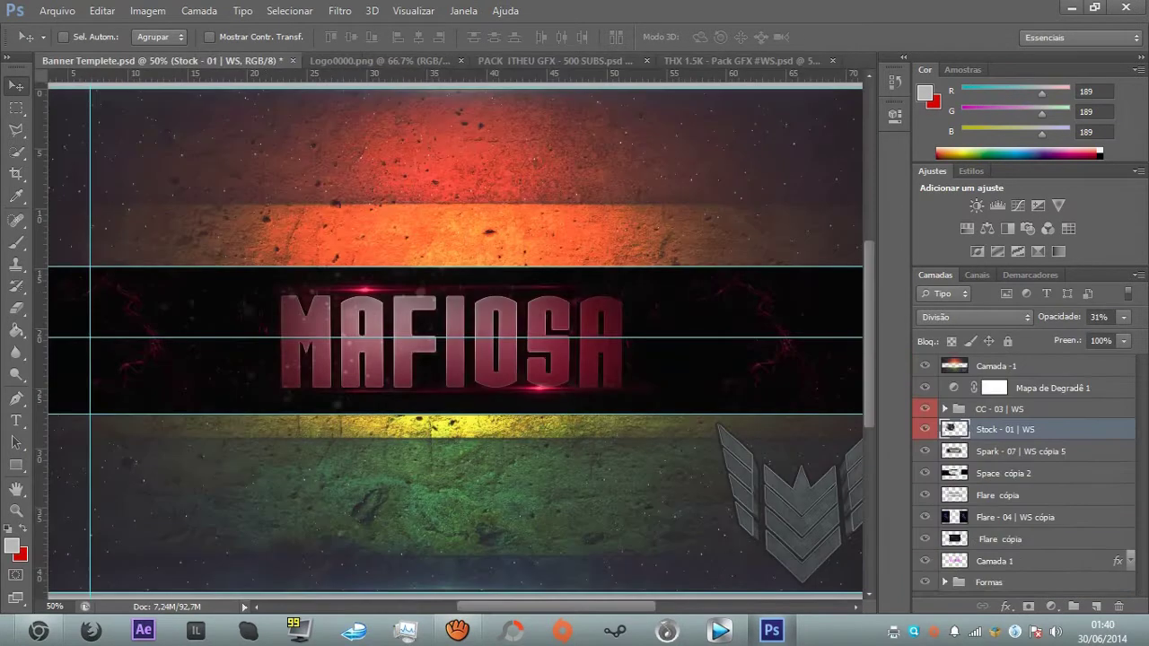
{"action": "scroll", "coordinate": [453, 341], "scroll_direction": "left", "scroll_amount": 3}
{"action": "left_click_drag", "start_coordinate": [269, 74], "coordinate": [270, 340]}
{"action": "key", "text": "ctrl+j"}
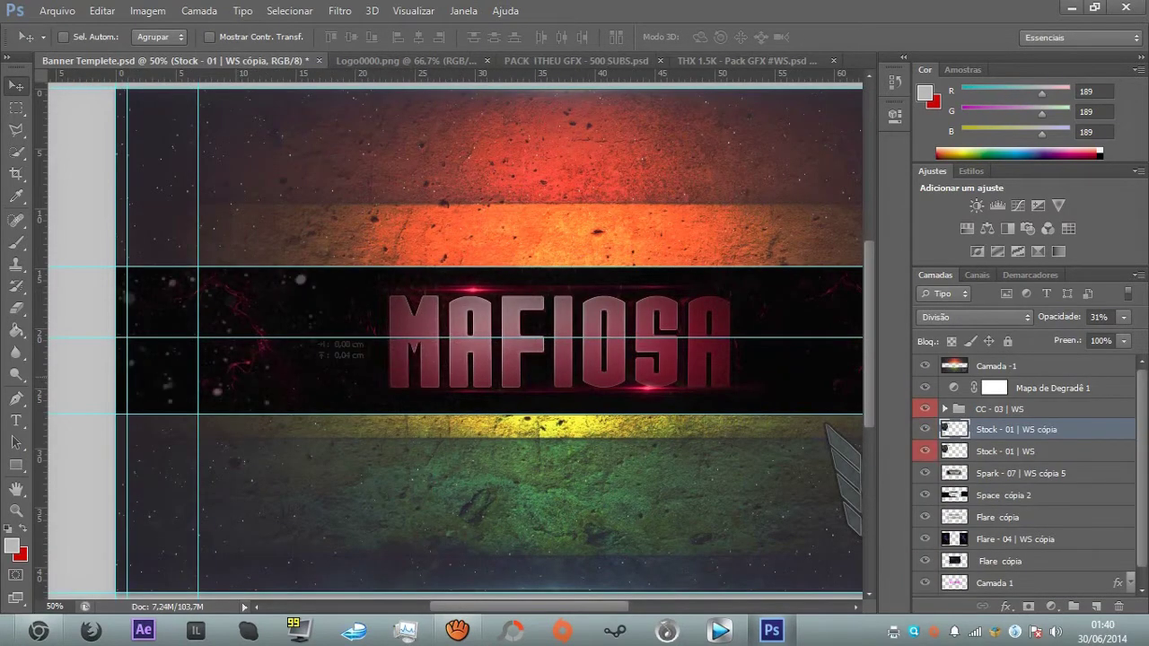
{"action": "key", "text": "ctrl+j"}
{"action": "left_click_drag", "start_coordinate": [581, 366], "coordinate": [693, 366]}
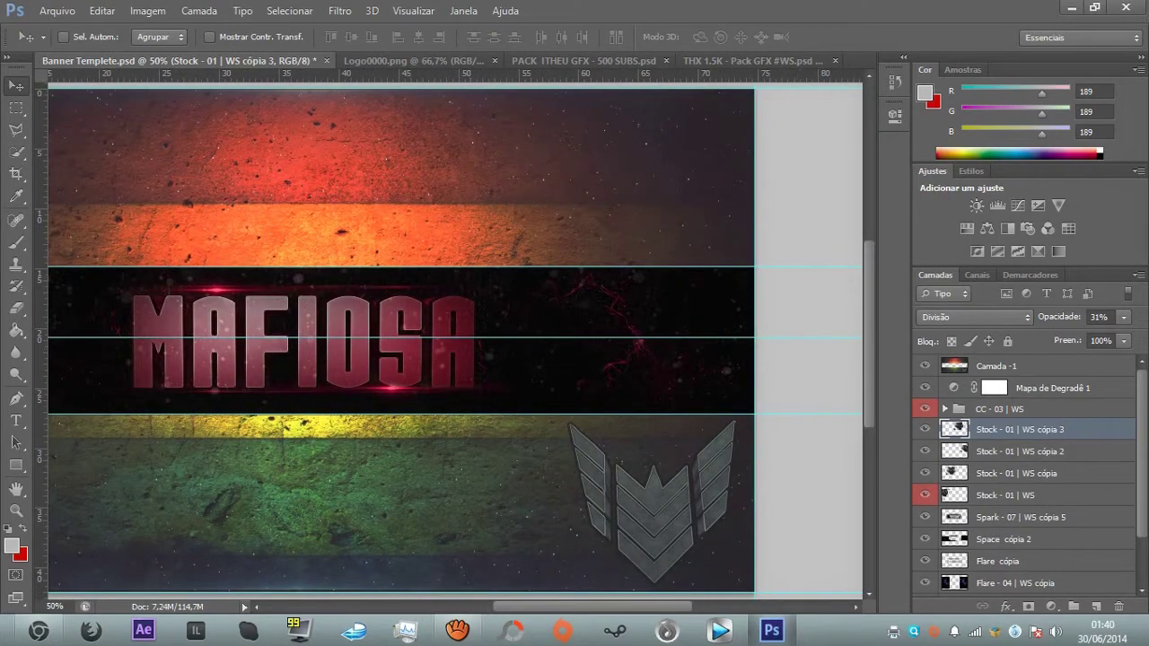
- Merge all the Stock - 01 | WS layers into one and set its blend mode to Clarear
{"action": "key", "text": "ctrl+e"}
{"action": "left_click", "coordinate": [975, 317]}
{"action": "left_click", "coordinate": [1042, 128]}
{"action": "key", "text": "e"}
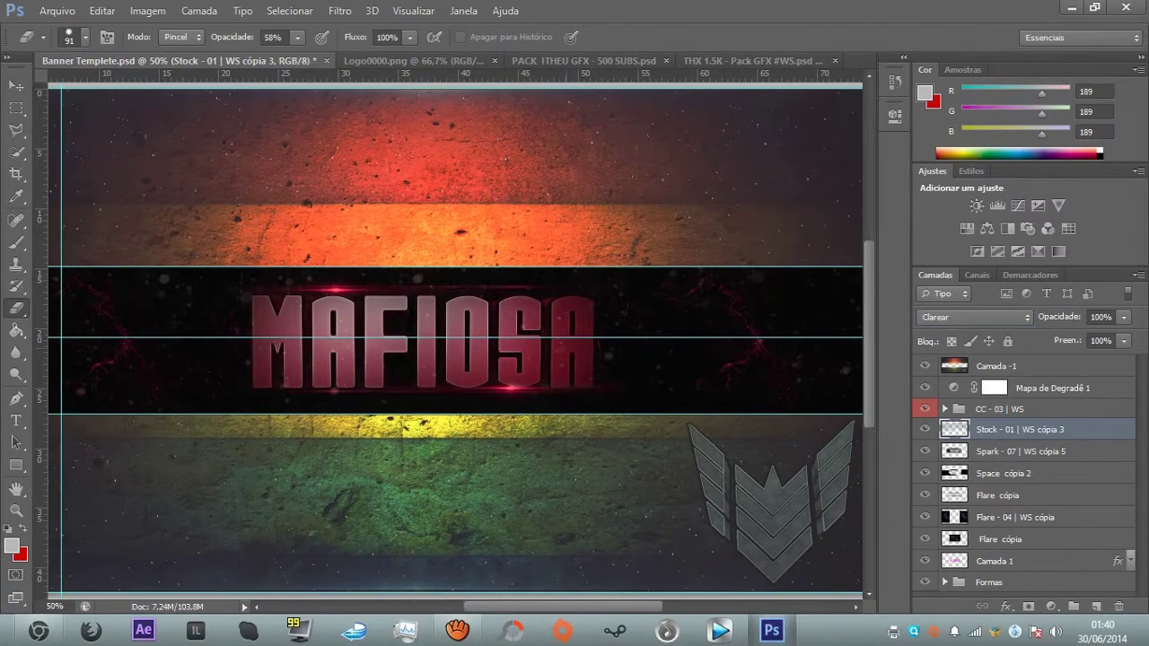
{"action": "key", "text": "v"}
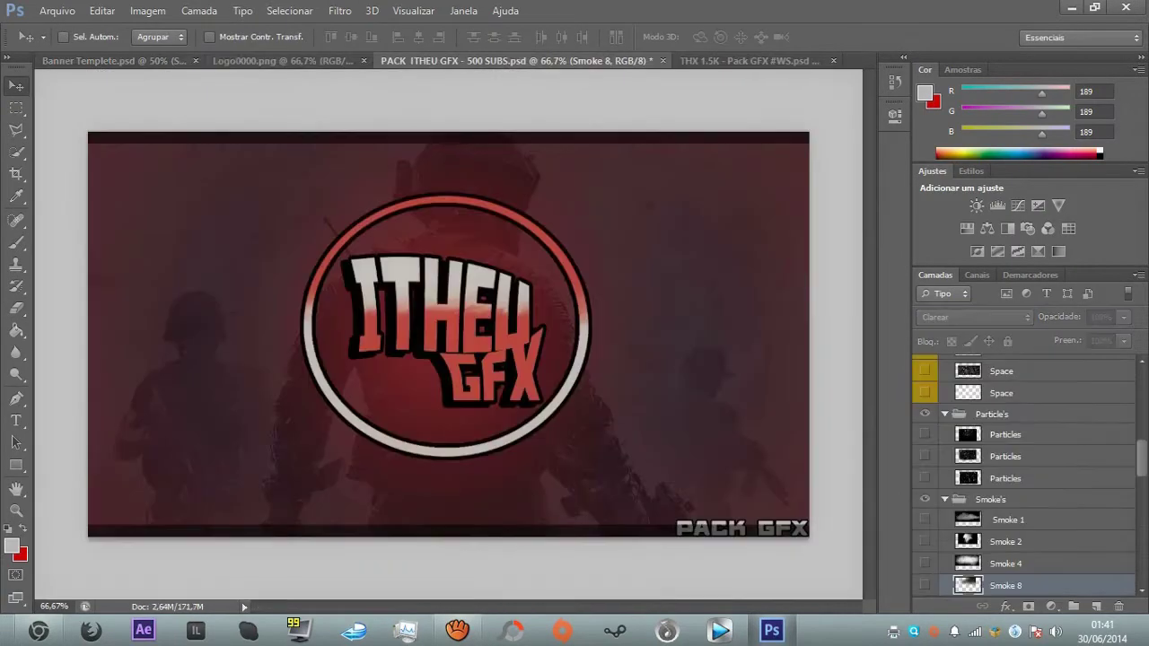
- Copy the Stock 5 layer from PACK ITHEU GFX - 500 SUBS.psd into the banner and resize it at the black band's right end
{"action": "scroll", "coordinate": [1024, 476], "scroll_direction": "up", "scroll_amount": 10}
{"action": "left_click", "coordinate": [924, 428]}
{"action": "left_click_drag", "start_coordinate": [790, 360], "coordinate": [671, 328]}
{"action": "key", "text": "ctrl+t"}
{"action": "left_click_drag", "start_coordinate": [739, 341], "coordinate": [754, 368]}
{"action": "key", "text": "Return"}
- Lower the Flare - 04 | WS cópia layer's opacity to about 41% and set the Stock 5 layer's blend mode to Clarear
{"action": "left_click", "coordinate": [1015, 539]}
{"action": "left_click", "coordinate": [1124, 317]}
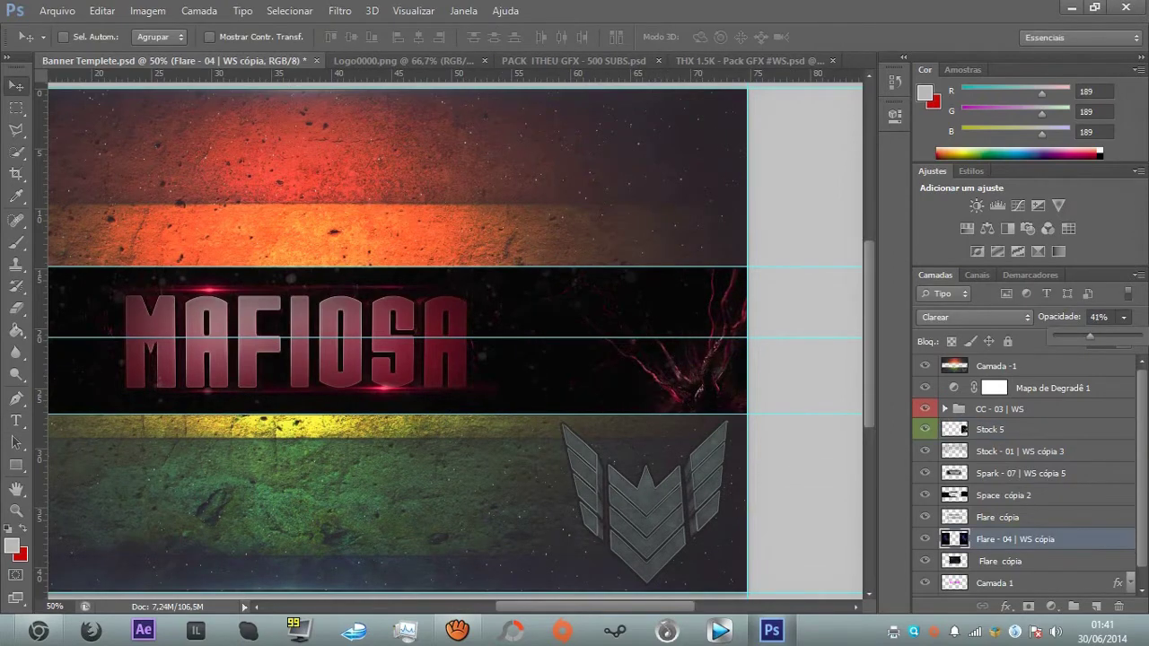
{"action": "left_click", "coordinate": [990, 429]}
{"action": "left_click", "coordinate": [974, 317]}
{"action": "left_click", "coordinate": [974, 317]}
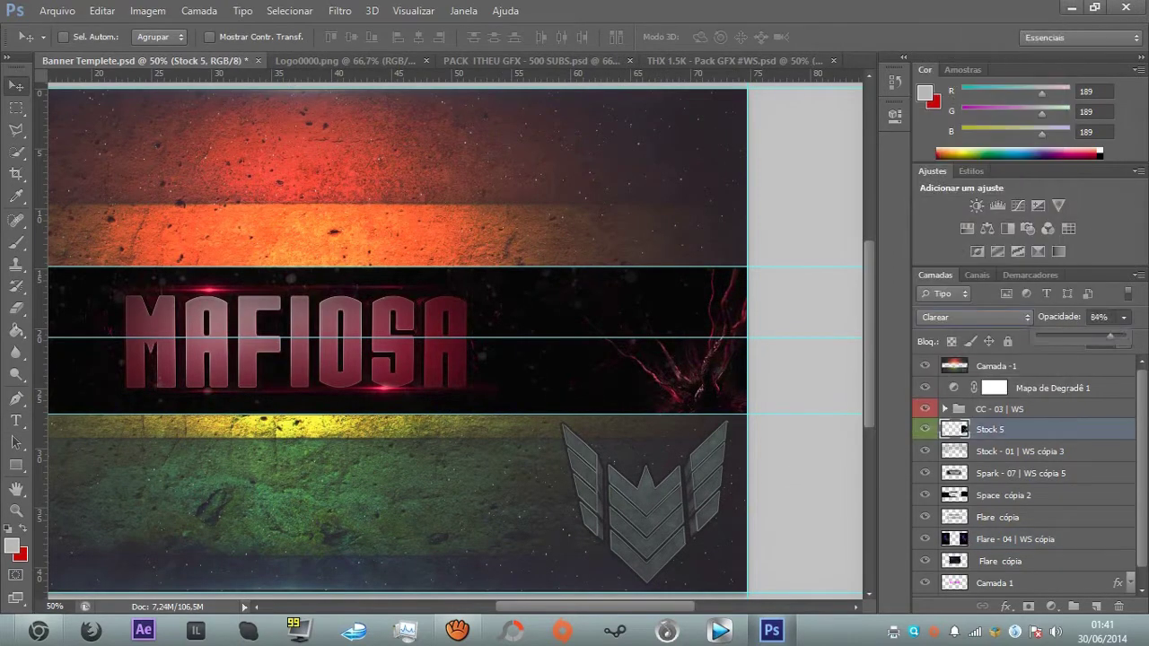
{"action": "key", "text": "h"}
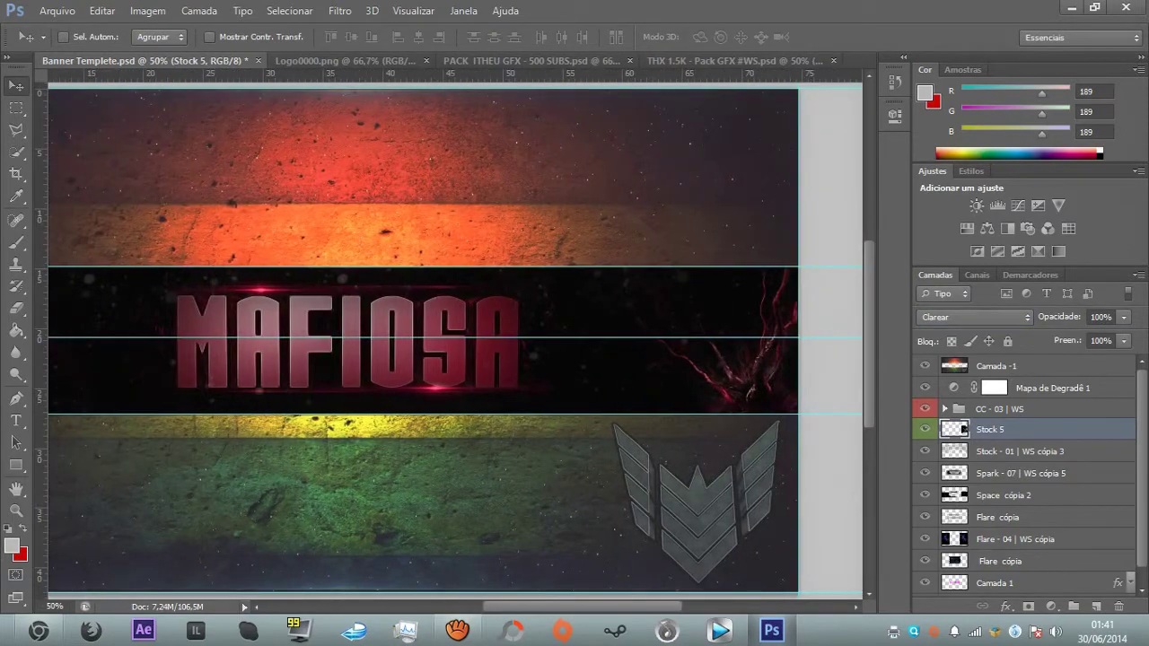
- Apply Filter Gallery effects to the Stock 5 layer so its branches get brighter, sharper edges
{"action": "left_click", "coordinate": [340, 10]}
{"action": "left_click", "coordinate": [385, 69]}
{"action": "left_click", "coordinate": [1021, 46]}
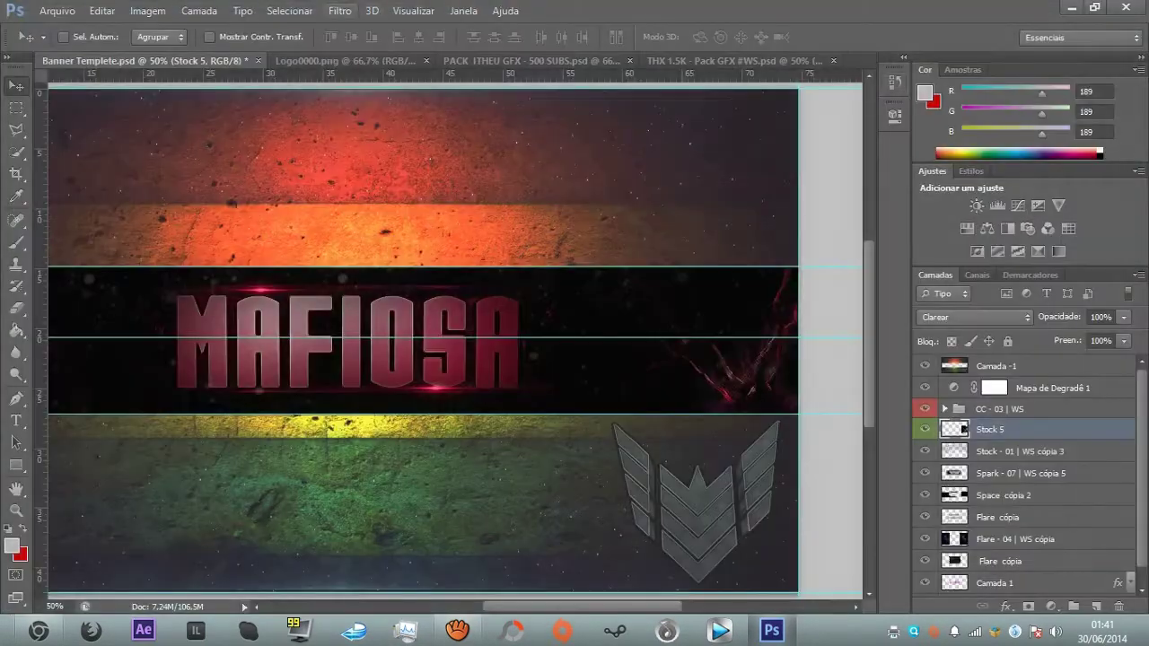
{"action": "left_click", "coordinate": [339, 10]}
{"action": "left_click", "coordinate": [385, 69]}
{"action": "left_click", "coordinate": [731, 102]}
{"action": "left_click", "coordinate": [726, 149]}
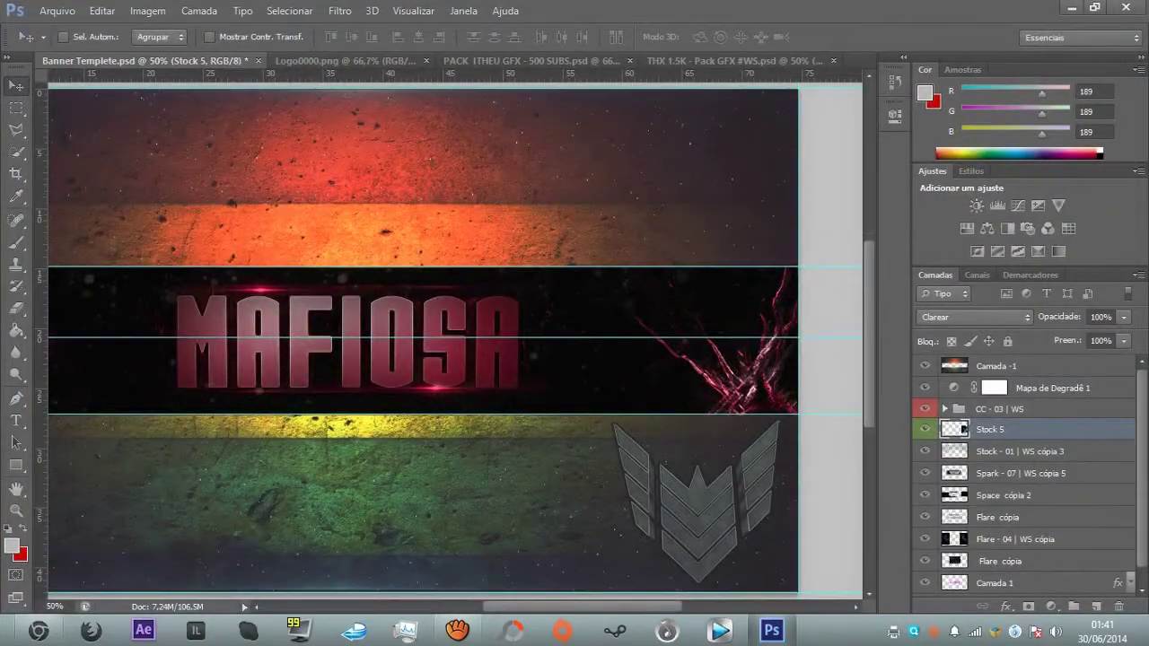
- Copy the Stock - 20 | WS shards from THX 1.5K - Pack GFX #WS.psd into the banner and scale them around the MAFIOSA text
{"action": "key", "text": "ctrl+minus"}
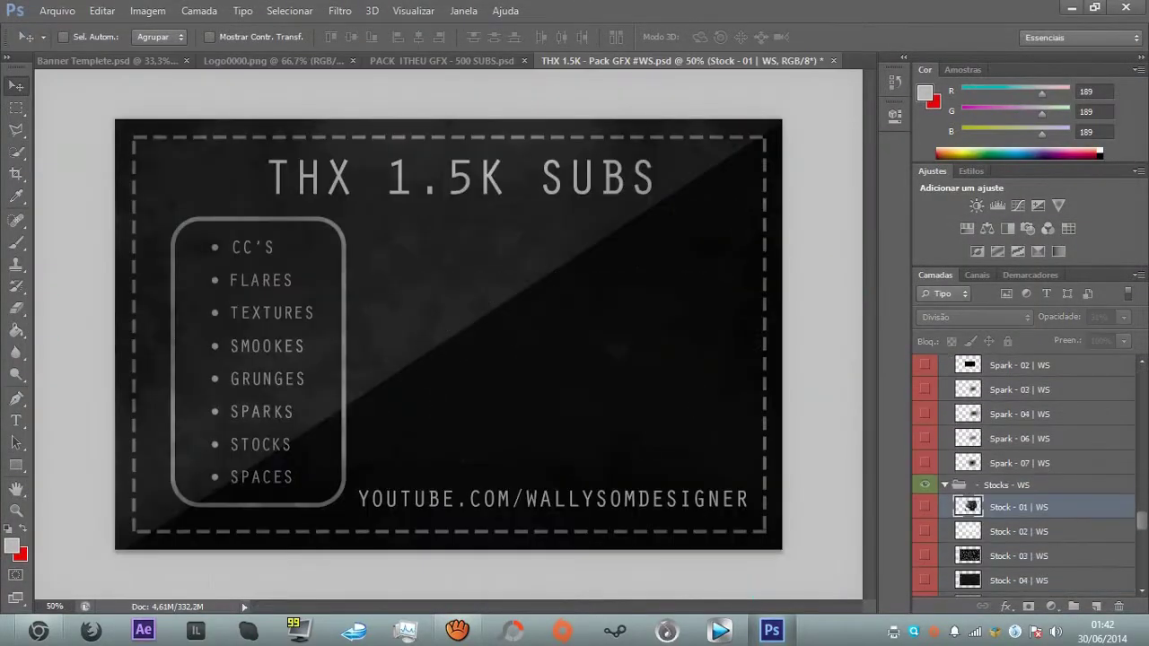
{"action": "scroll", "coordinate": [1023, 476], "scroll_direction": "down", "scroll_amount": 3}
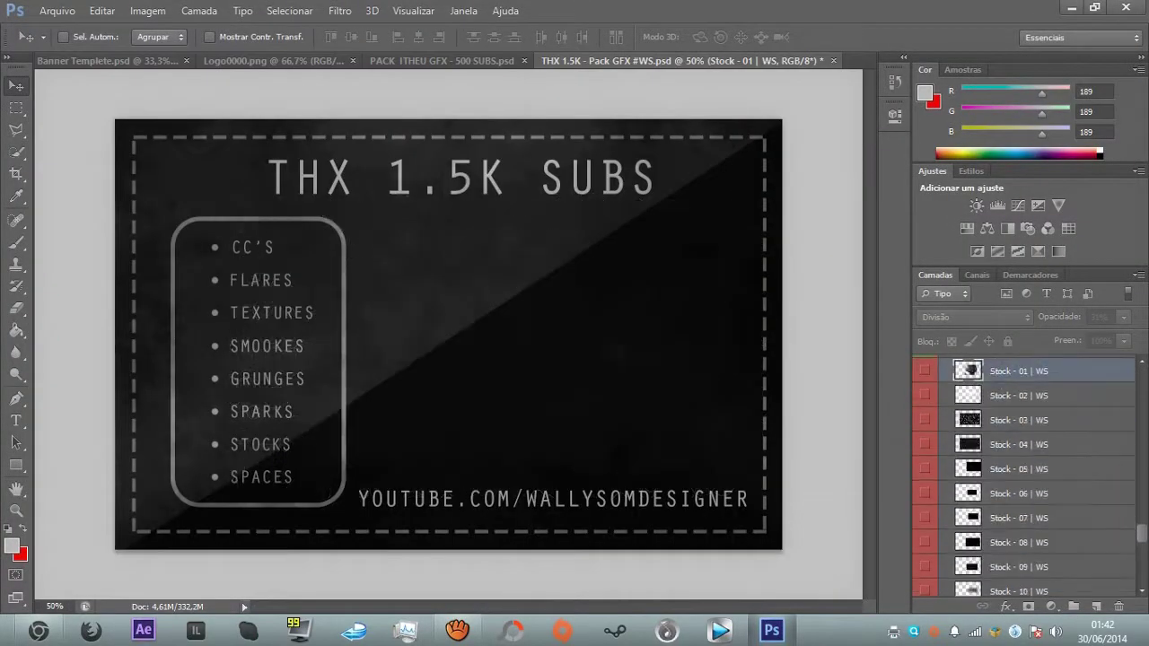
{"action": "scroll", "coordinate": [1024, 476], "scroll_direction": "down", "scroll_amount": 3}
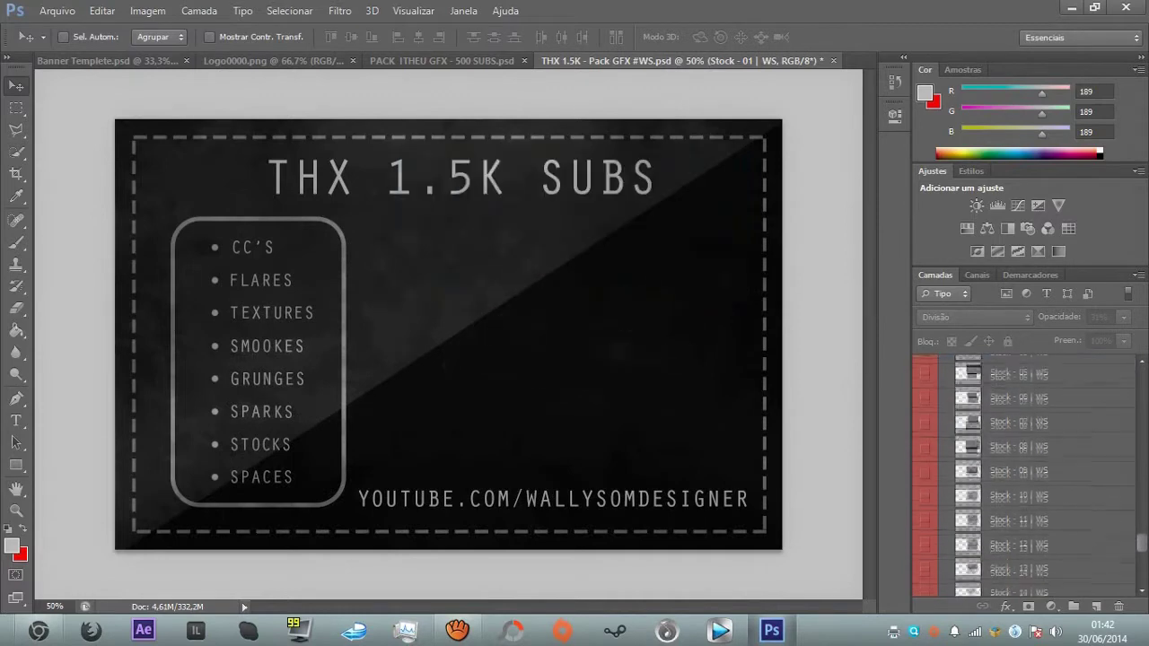
{"action": "left_click_drag", "start_coordinate": [969, 584], "coordinate": [413, 329]}
{"action": "key", "text": "ctrl+t"}
{"action": "left_click_drag", "start_coordinate": [578, 346], "coordinate": [590, 347]}
{"action": "key", "text": "Return"}
- Move the Stock - 20 | WS layer directly below Camada 1 so the shards sit behind the MAFIOSA text
{"action": "key", "text": "ctrl+bracketleft"}
{"action": "key", "text": "ctrl+bracketleft"}
{"action": "key", "text": "ctrl+bracketleft"}
{"action": "key", "text": "ctrl+bracketleft"}
{"action": "key", "text": "ctrl+bracketleft"}
{"action": "key", "text": "ctrl+bracketleft"}
{"action": "key", "text": "ctrl+bracketleft"}
{"action": "key", "text": "ctrl+bracketleft"}
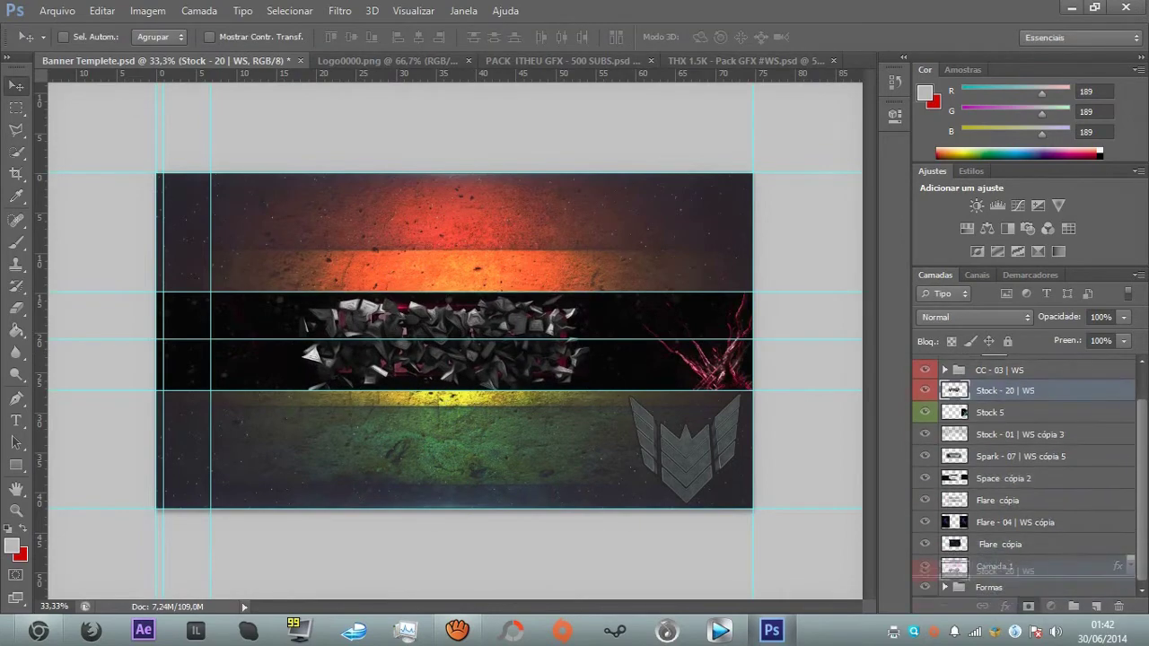
{"action": "key", "text": "ctrl+plus"}
{"action": "key", "text": "ctrl+plus"}
{"action": "key", "text": "ctrl+minus"}
{"action": "key", "text": "ctrl+minus"}
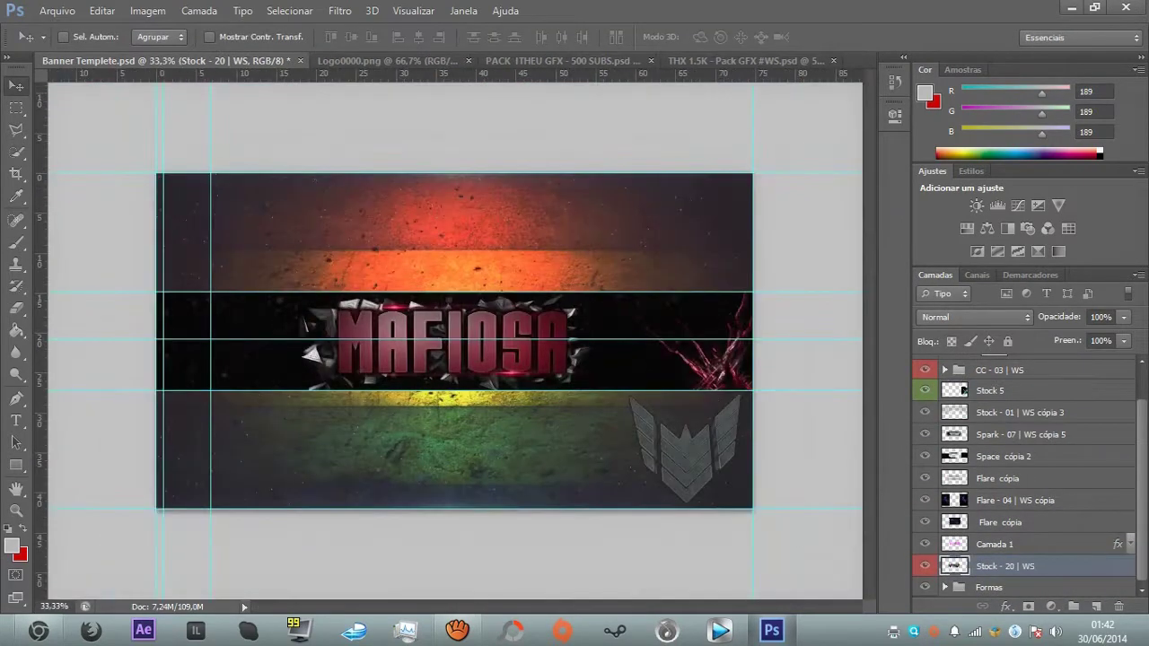
{"action": "key", "text": "ctrl+plus"}
{"action": "key", "text": "ctrl+minus"}
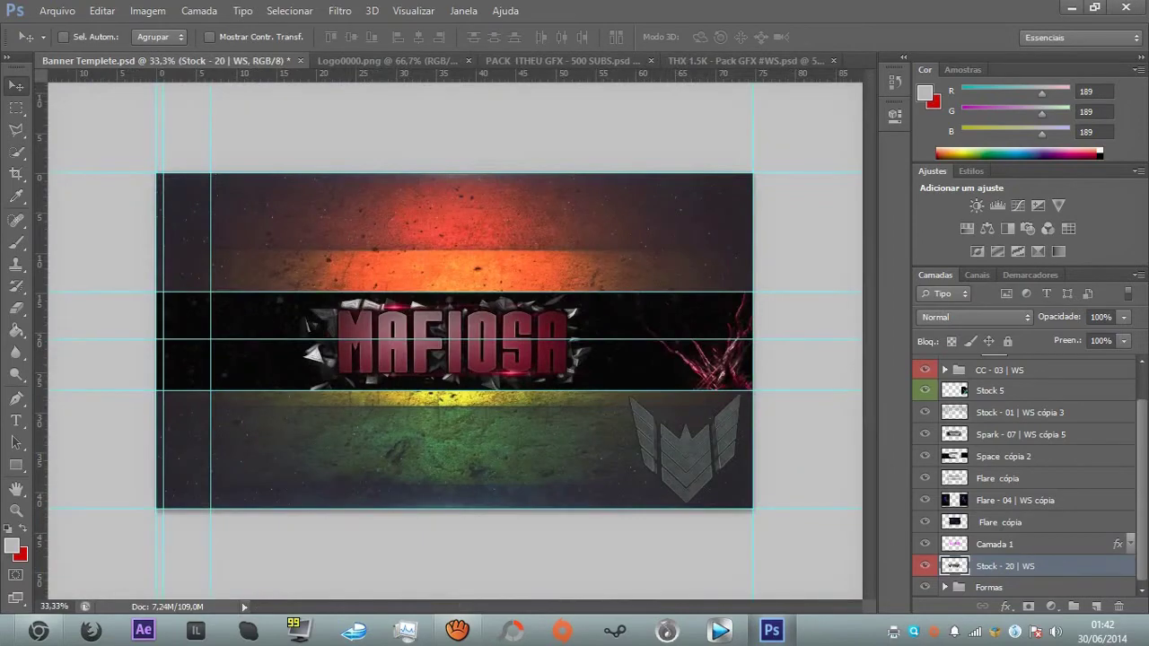
- Try out Filter Gallery effects on the Stock - 20 | WS layer and apply one that darkens the shards
{"action": "left_click", "coordinate": [339, 10]}
{"action": "left_click", "coordinate": [368, 67]}
{"action": "left_click", "coordinate": [734, 44]}
{"action": "left_click", "coordinate": [854, 135]}
{"action": "left_click", "coordinate": [734, 44]}
{"action": "left_click", "coordinate": [730, 171]}
{"action": "left_click", "coordinate": [730, 171]}
{"action": "left_click", "coordinate": [752, 191]}
{"action": "left_click", "coordinate": [778, 236]}
{"action": "left_click", "coordinate": [727, 63]}
{"action": "left_click", "coordinate": [733, 381]}
{"action": "left_click", "coordinate": [716, 408]}
{"action": "key", "text": "Return"}
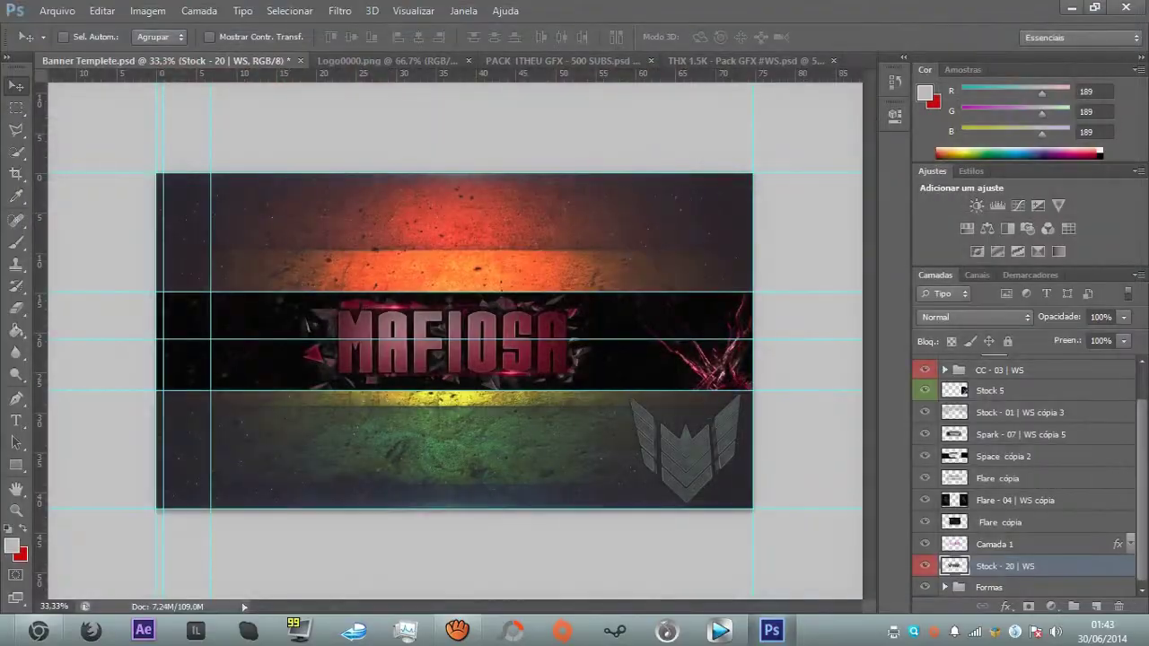
- Close THX 1.5K - Pack GFX #WS.psd without saving
{"action": "key", "text": "ctrl+shift+Tab"}
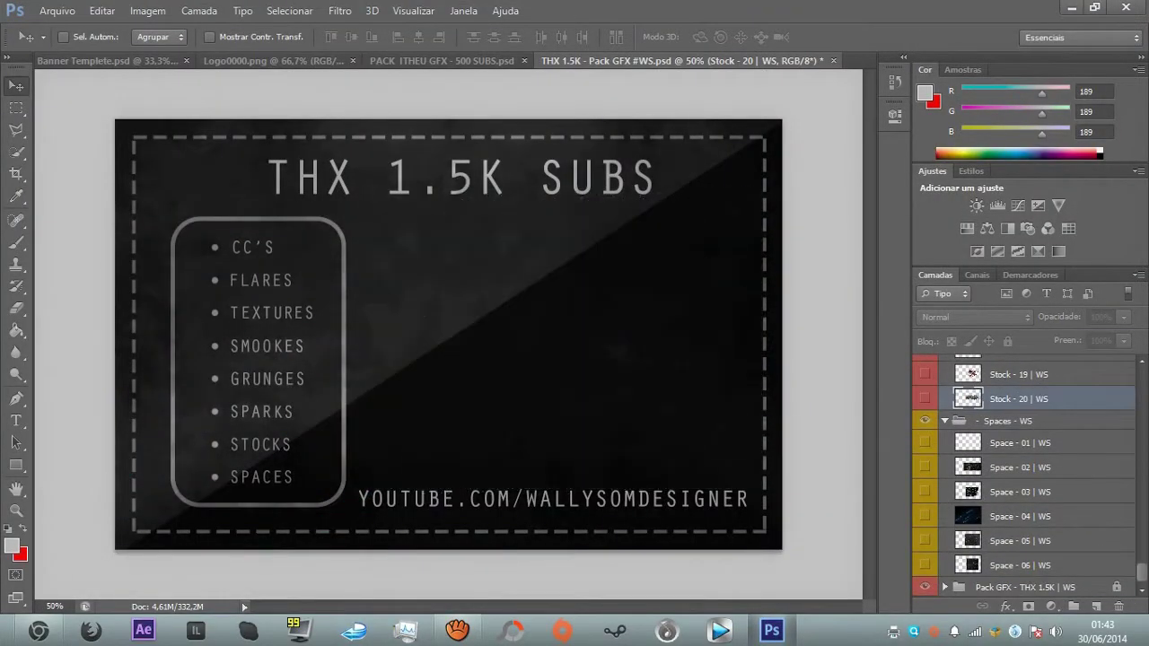
{"action": "key", "text": "ctrl+w"}
{"action": "key", "text": "n"}
- Copy the Stock - #WS 1 particles from PACK ITHEU GFX - 500 SUBS.psd across the banner's black band with the Clarear blend mode
{"action": "key", "text": "ctrl+shift+Tab"}
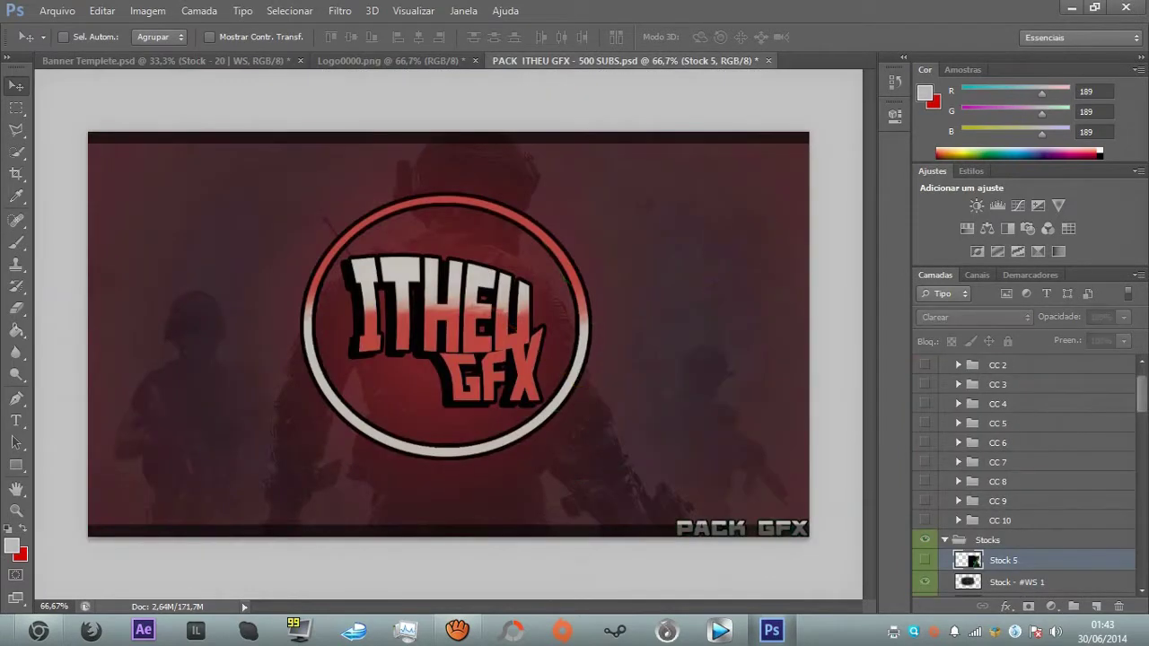
{"action": "key", "text": "ctrl+Tab"}
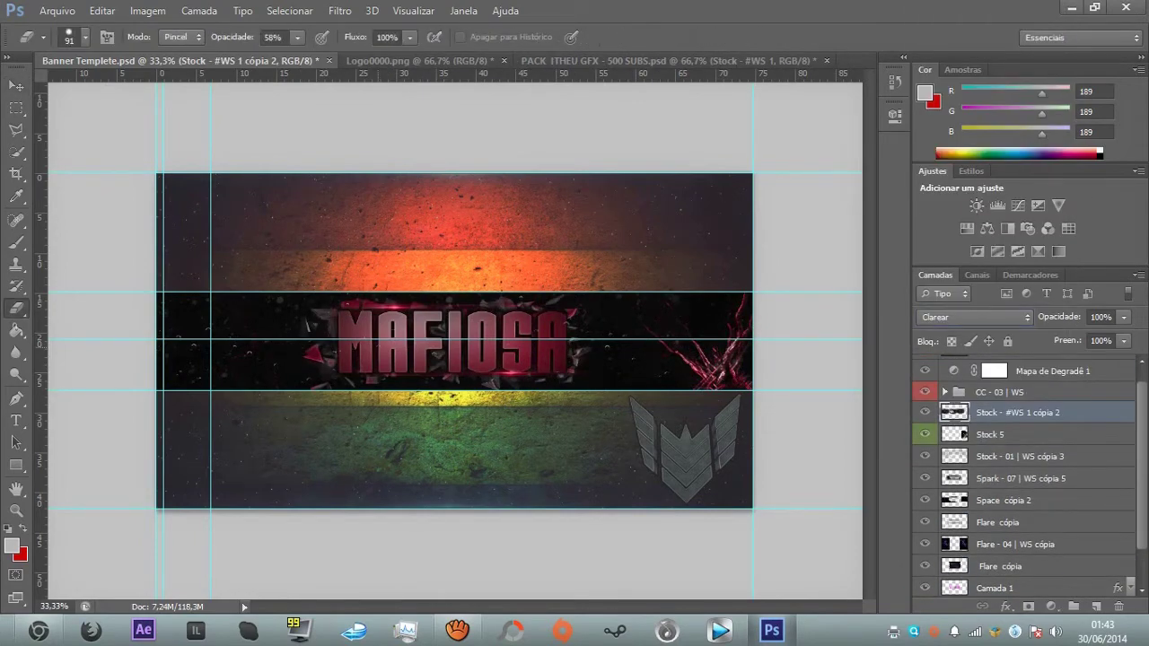
{"action": "key", "text": "ctrl+plus"}
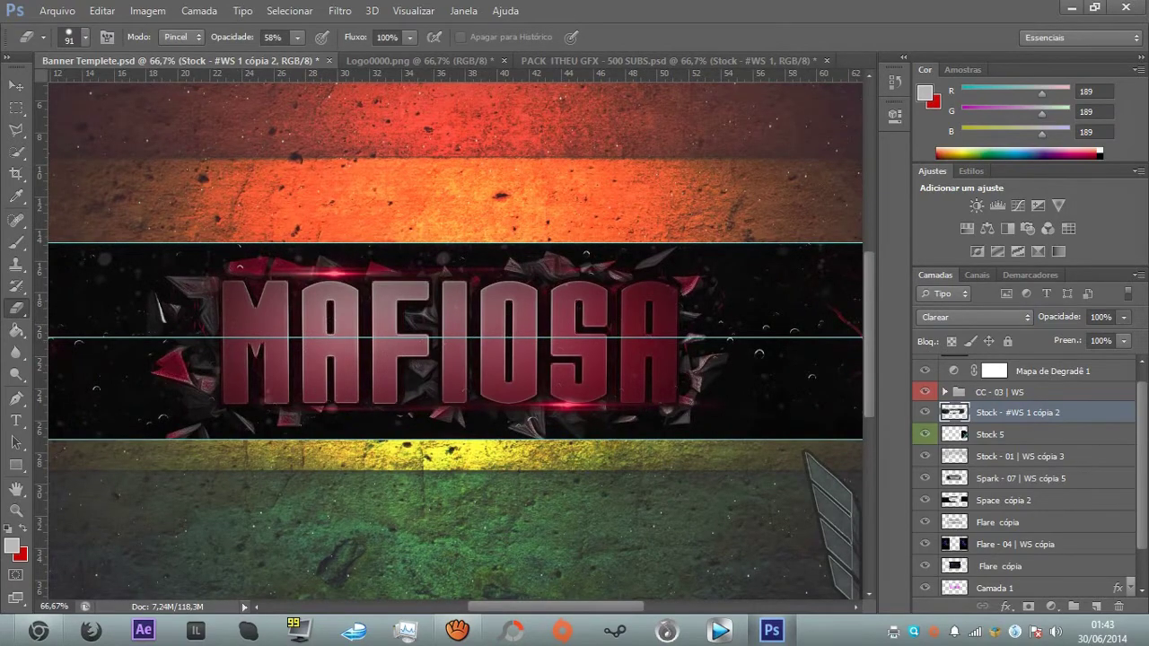
{"action": "key", "text": "v"}
{"action": "key", "text": "ctrl+minus"}
{"action": "key", "text": "ctrl+minus"}
{"action": "key", "text": "ctrl+plus"}
- Close PACK ITHEU GFX - 500 SUBS.psd without saving
{"action": "key", "text": "ctrl+shift+Tab"}
{"action": "key", "text": "ctrl+w"}
{"action": "key", "text": "n"}
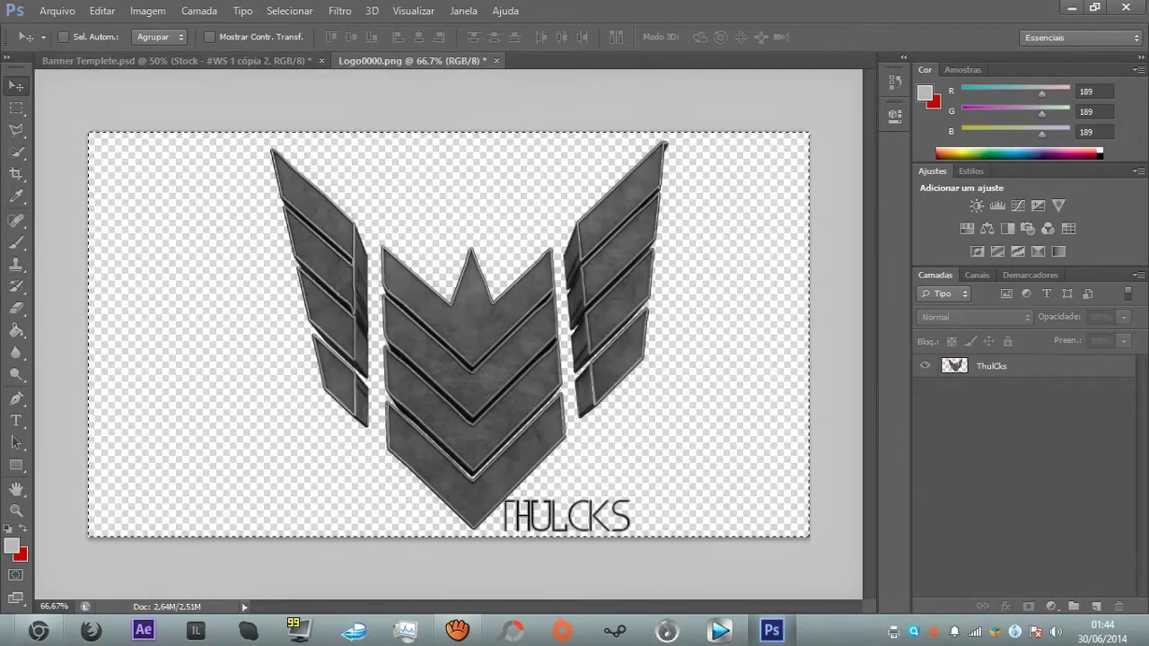
{"action": "key", "text": "ctrl+Tab"}
{"action": "key", "text": "ctrl+v"}
{"action": "key", "text": "ctrl+z"}
{"action": "key", "text": "ctrl+Tab"}
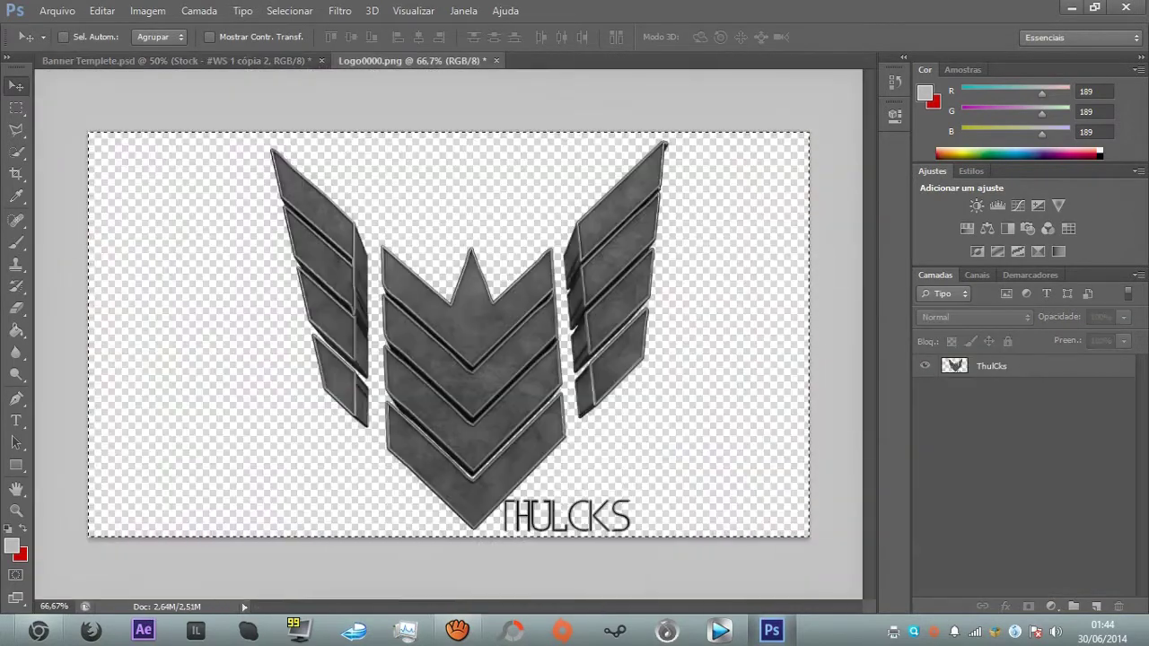
{"action": "key", "text": "ctrl+Tab"}
{"action": "key", "text": "ctrl+z"}
{"action": "key", "text": "ctrl+z"}
{"action": "key", "text": "ctrl+Tab"}
{"action": "right_click", "coordinate": [991, 365]}
{"action": "key", "text": "Escape"}
- Copy the ThulCks logo layer into the banner, scale it to about 25% and place it low in the black band before the MAFIOSA text
{"action": "left_click_drag", "start_coordinate": [395, 279], "coordinate": [305, 342]}
{"action": "key", "text": "ctrl+t"}
{"action": "left_click_drag", "start_coordinate": [461, 405], "coordinate": [367, 483]}
{"action": "left_click_drag", "start_coordinate": [266, 384], "coordinate": [301, 299]}
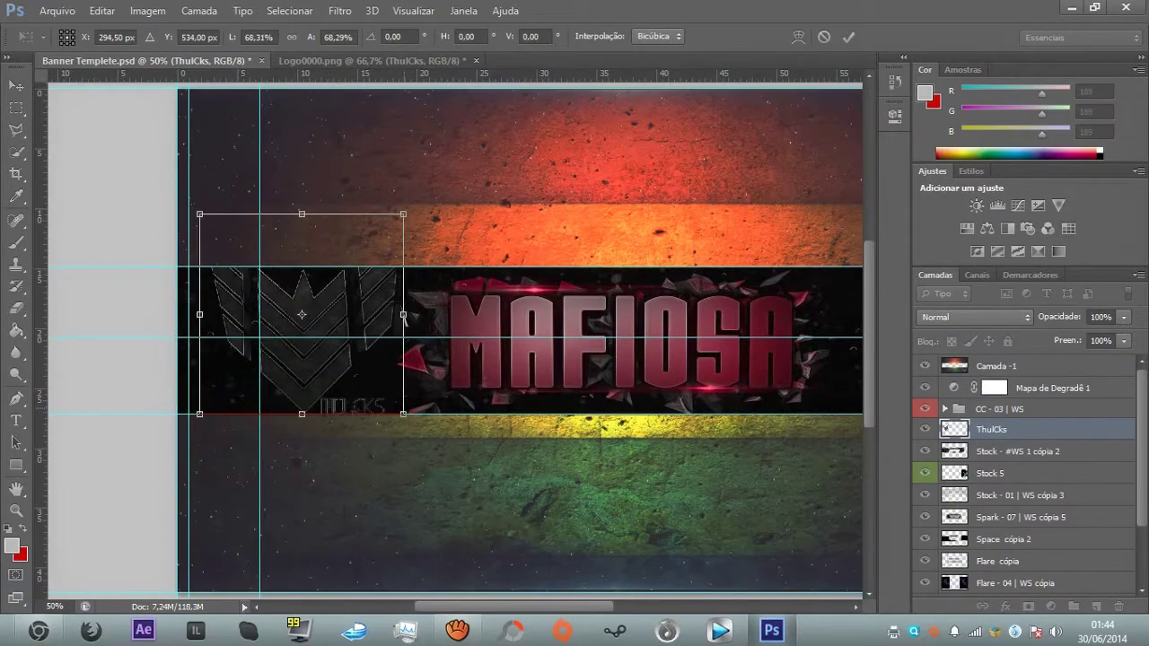
{"action": "left_click_drag", "start_coordinate": [403, 392], "coordinate": [314, 329]}
{"action": "left_click_drag", "start_coordinate": [256, 268], "coordinate": [318, 353]}
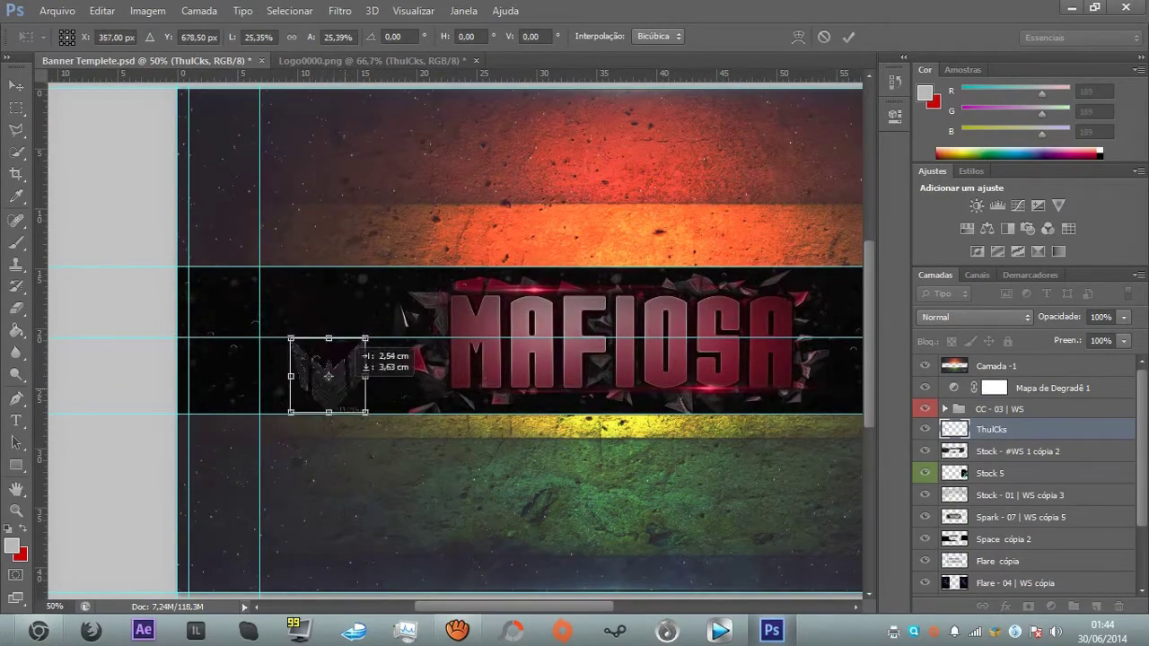
{"action": "key", "text": "Return"}
- Add a 2 px outside stroke to the ThulCks logo layer and change the stroke colour
{"action": "double_click", "coordinate": [1059, 429]}
{"action": "left_click", "coordinate": [600, 148]}
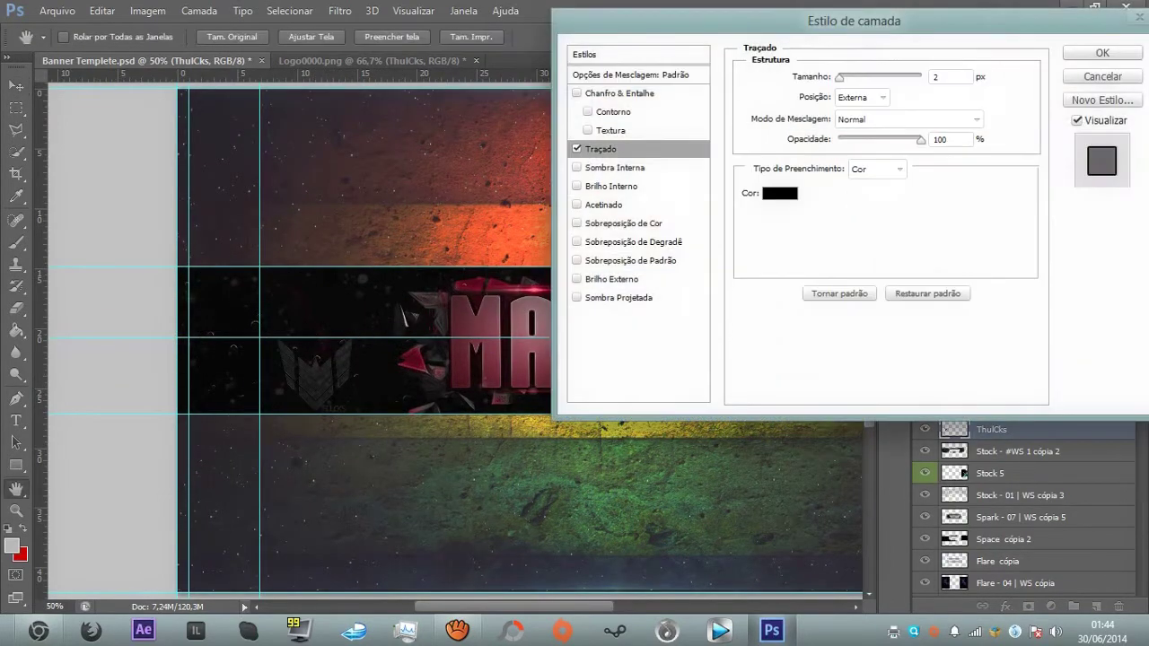
{"action": "left_click", "coordinate": [768, 193]}
{"action": "left_click_drag", "start_coordinate": [793, 190], "coordinate": [797, 213]}
{"action": "left_click", "coordinate": [1138, 133]}
{"action": "left_click", "coordinate": [1102, 53]}
- Open the Brilho Difuso filter for the ThulCks logo layer
{"action": "left_click", "coordinate": [341, 11]}
{"action": "left_click", "coordinate": [359, 31]}
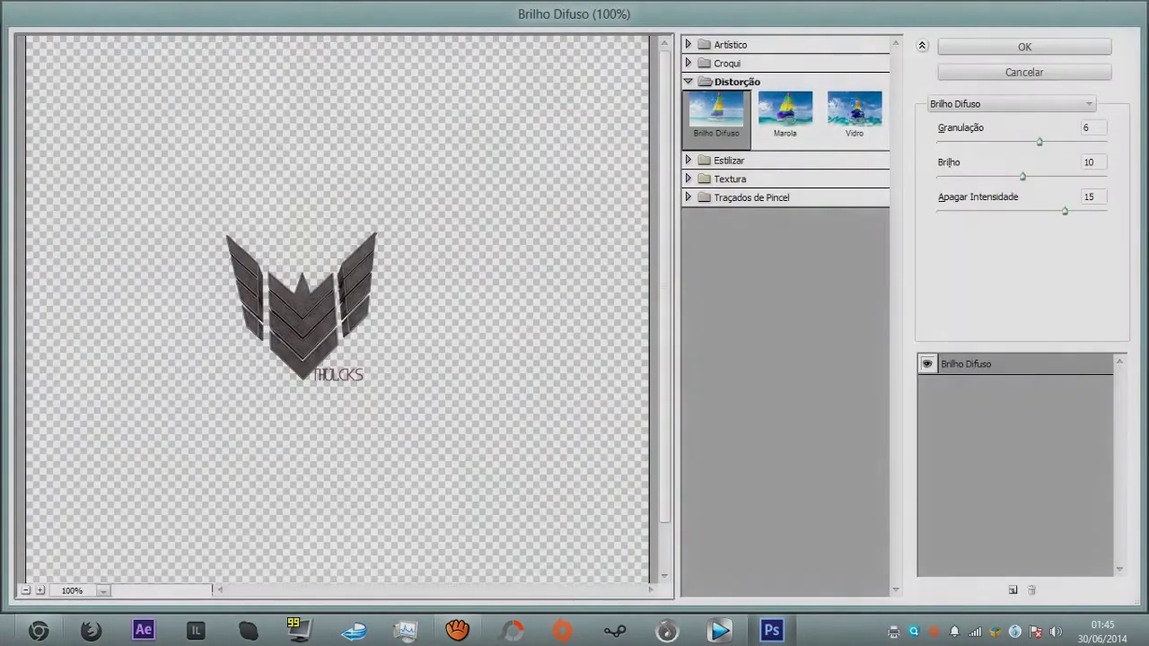